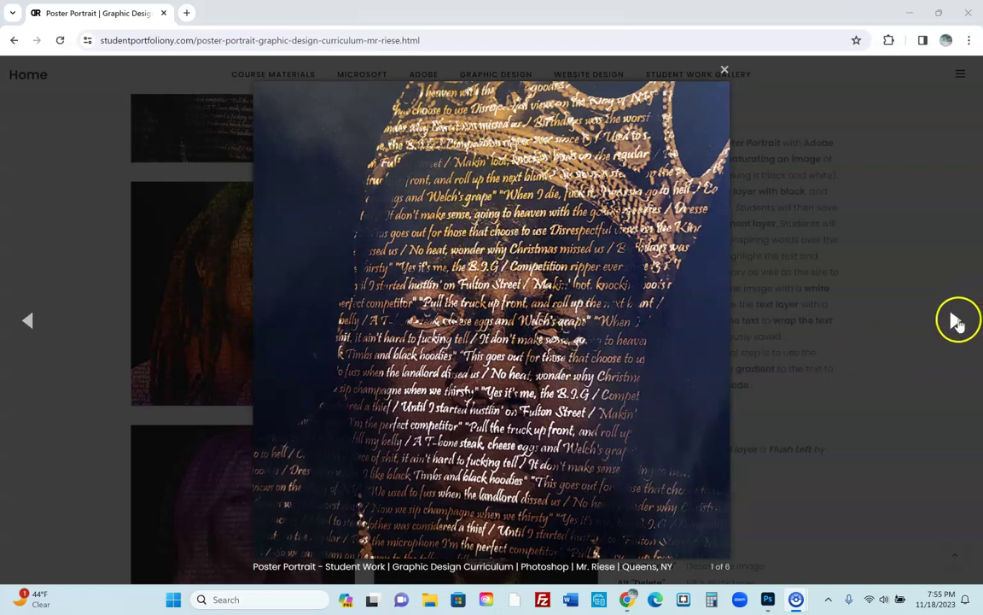
Step: Step through the next few student portrait examples in the enlarged gallery view
click(956, 321)
click(956, 321)
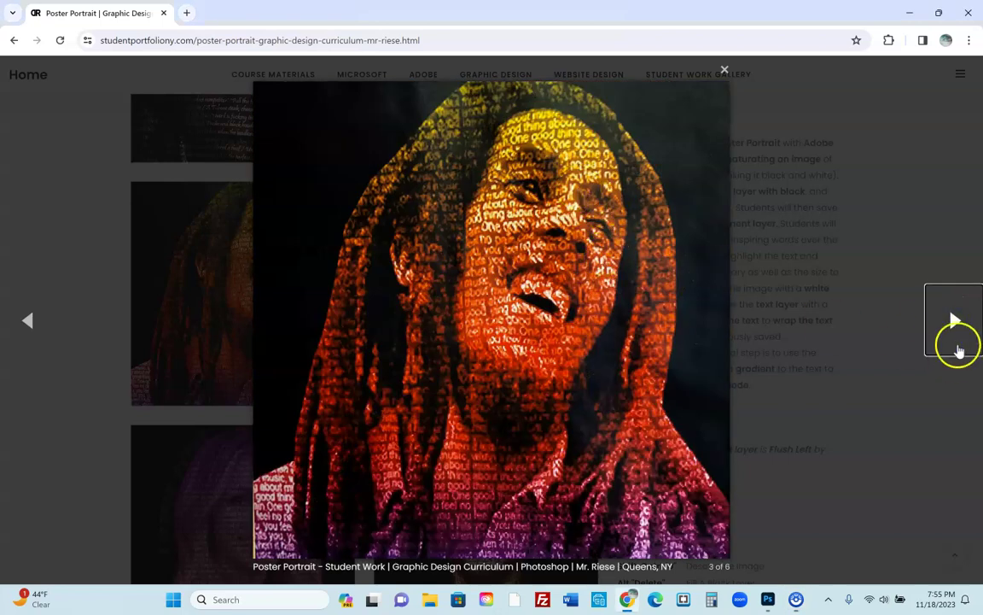
click(957, 343)
click(958, 342)
click(863, 317)
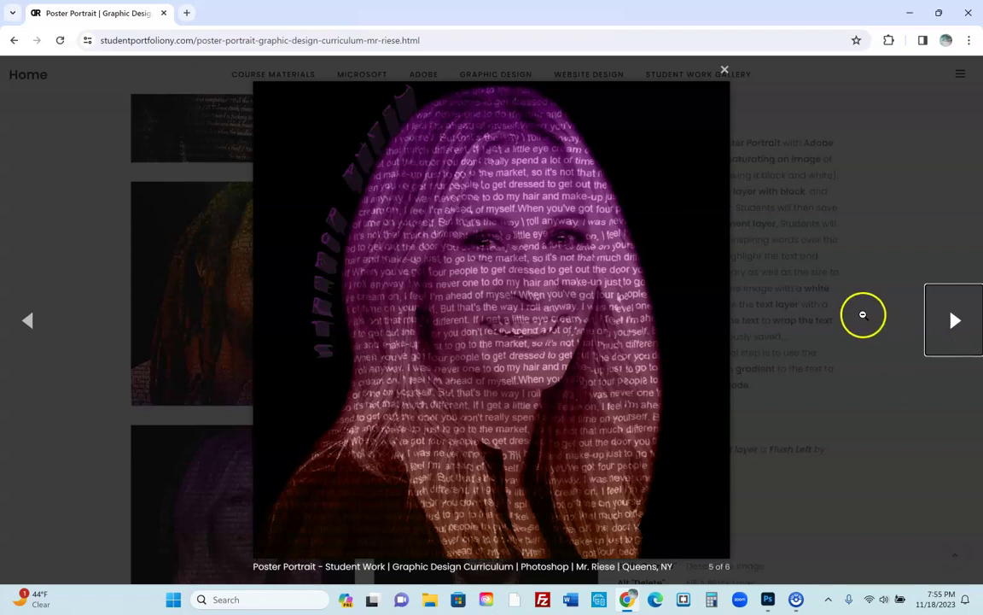
click(810, 342)
Step: Enlarge and close the man's and woman's poster portrait examples
scroll(791, 369, down, 5)
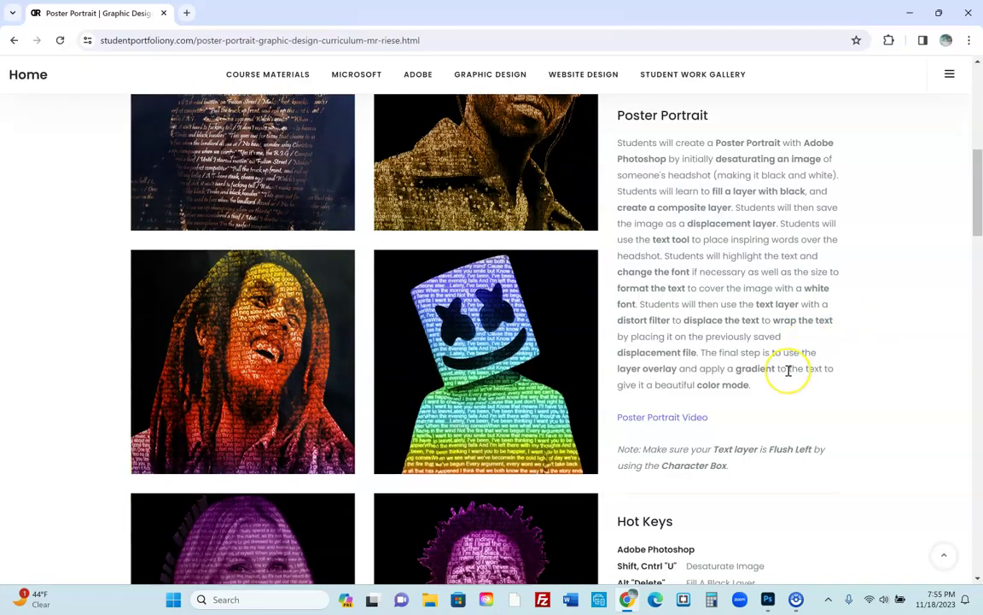
click(563, 293)
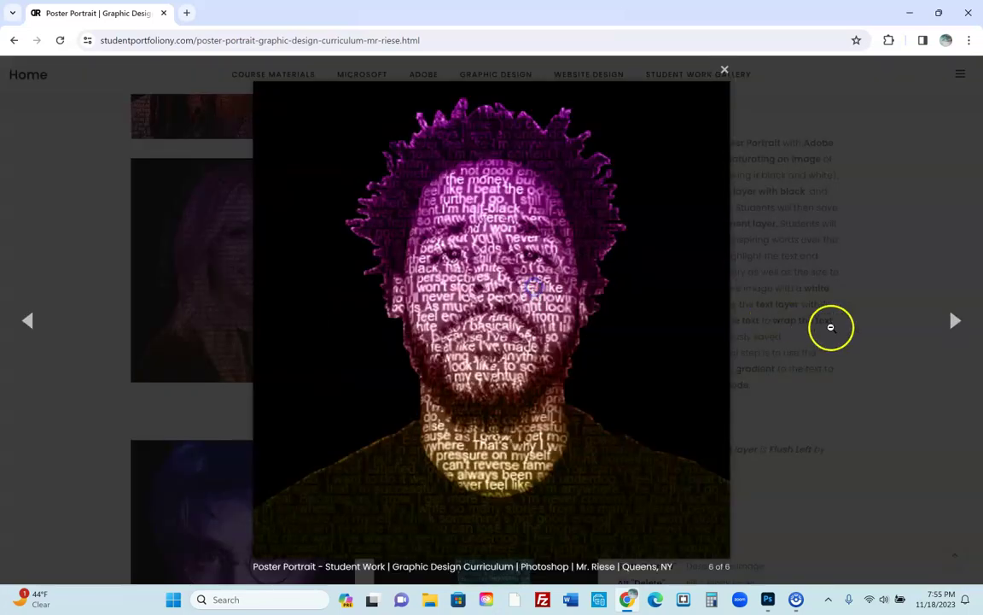
click(904, 299)
click(257, 273)
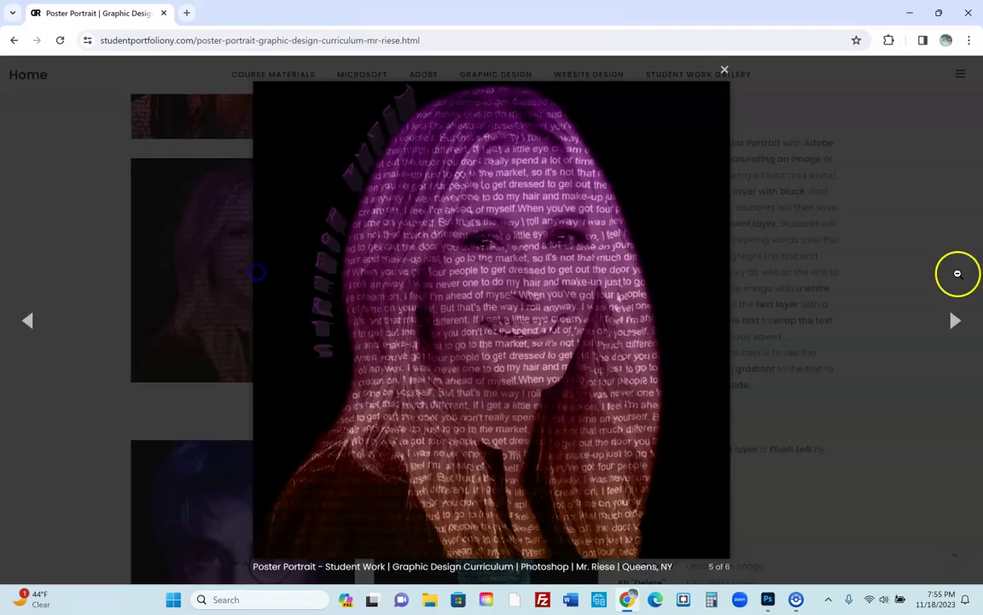
click(864, 272)
click(235, 292)
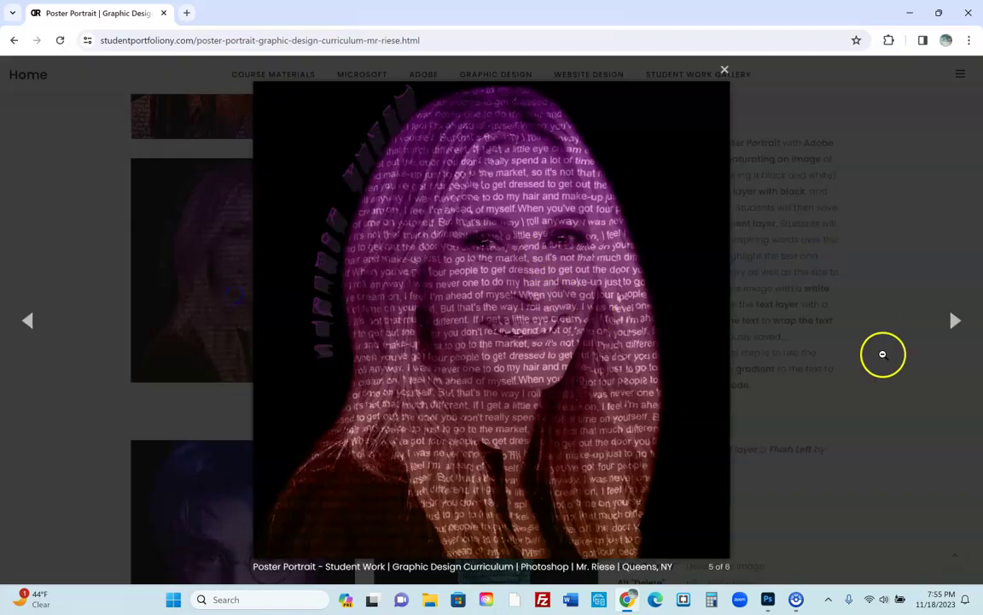
click(862, 333)
Step: View the round-glasses, red-jersey and long-haired purple portraits, ending on 10 of 10
scroll(862, 331, down, 5)
click(273, 173)
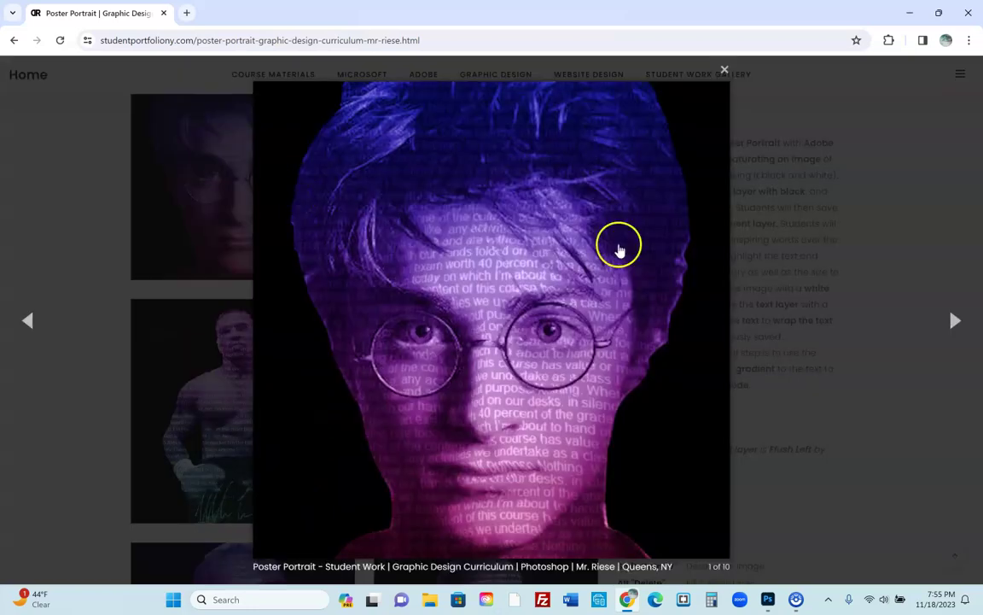
click(881, 353)
click(412, 225)
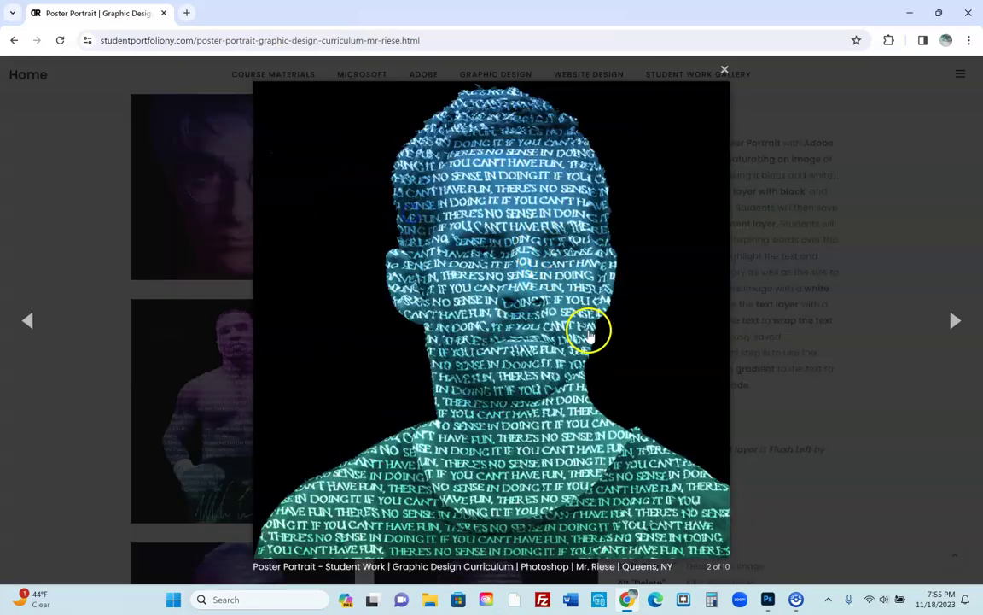
click(860, 334)
scroll(854, 337, down, 5)
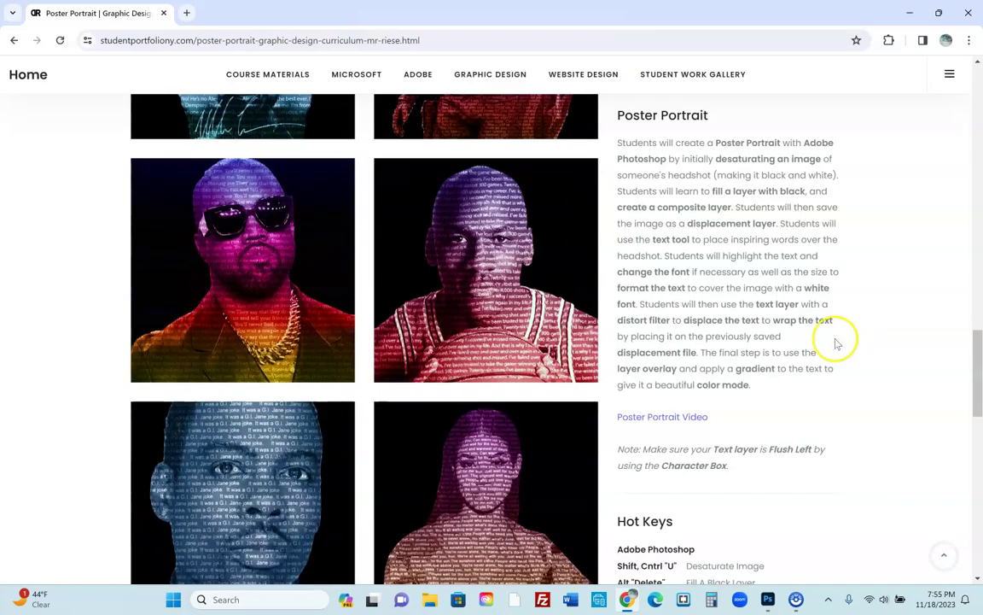
click(519, 272)
click(817, 318)
scroll(817, 319, down, 10)
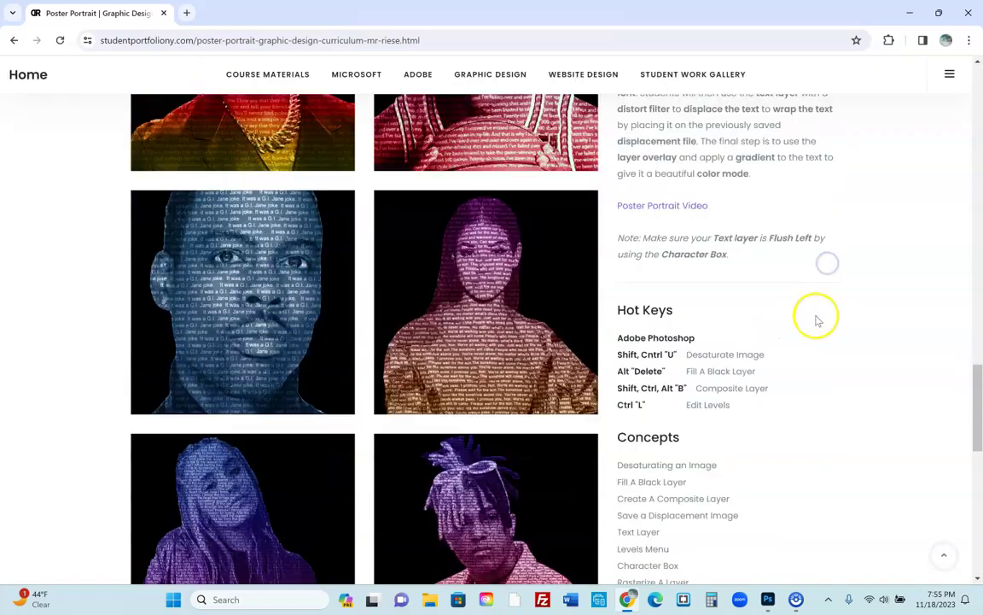
click(414, 229)
click(305, 158)
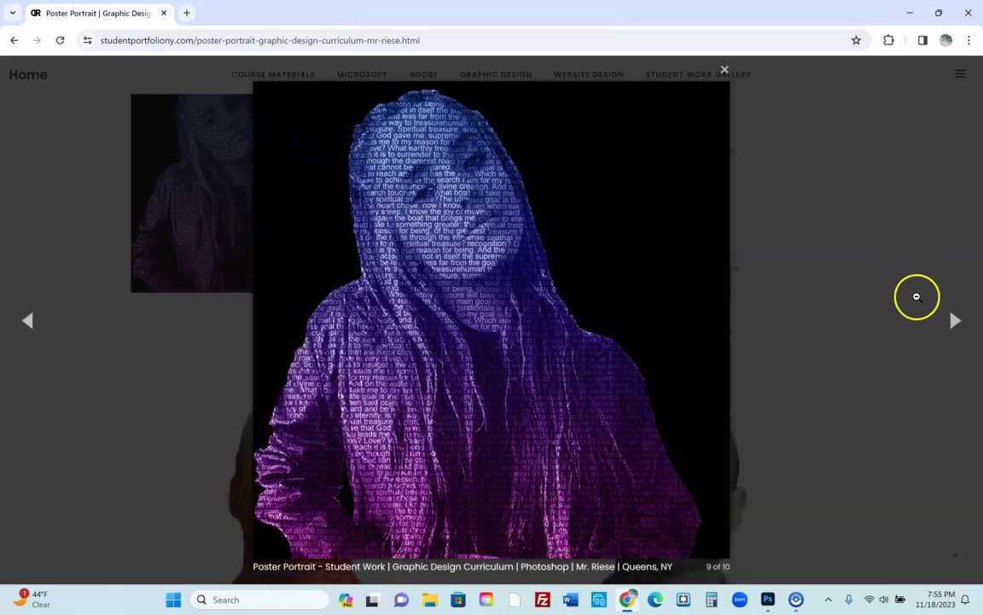
click(954, 321)
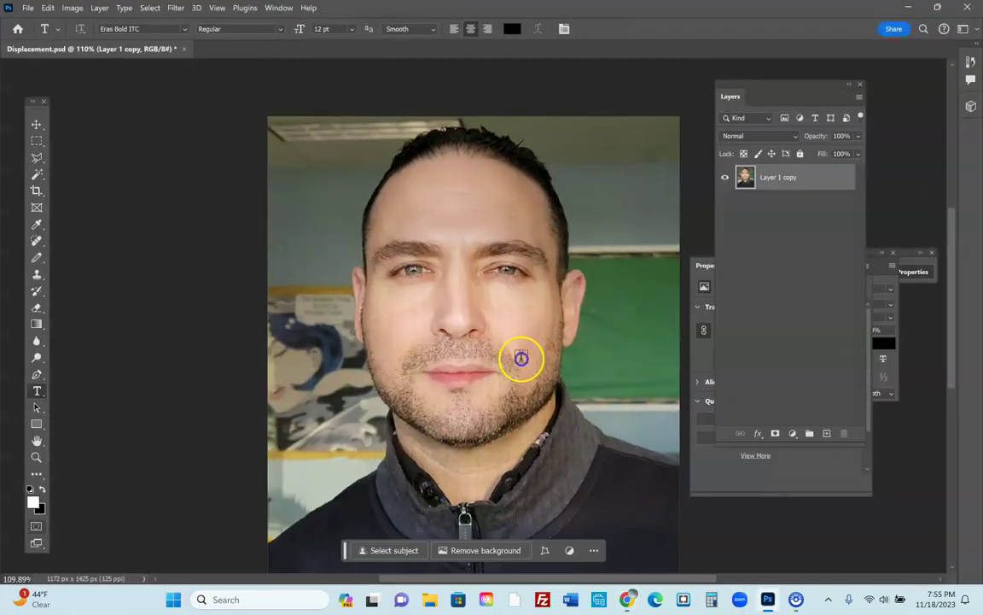
Step: Lock and then unlock the headshot layer, and select Layer 1 copy
scroll(519, 314, down, 3)
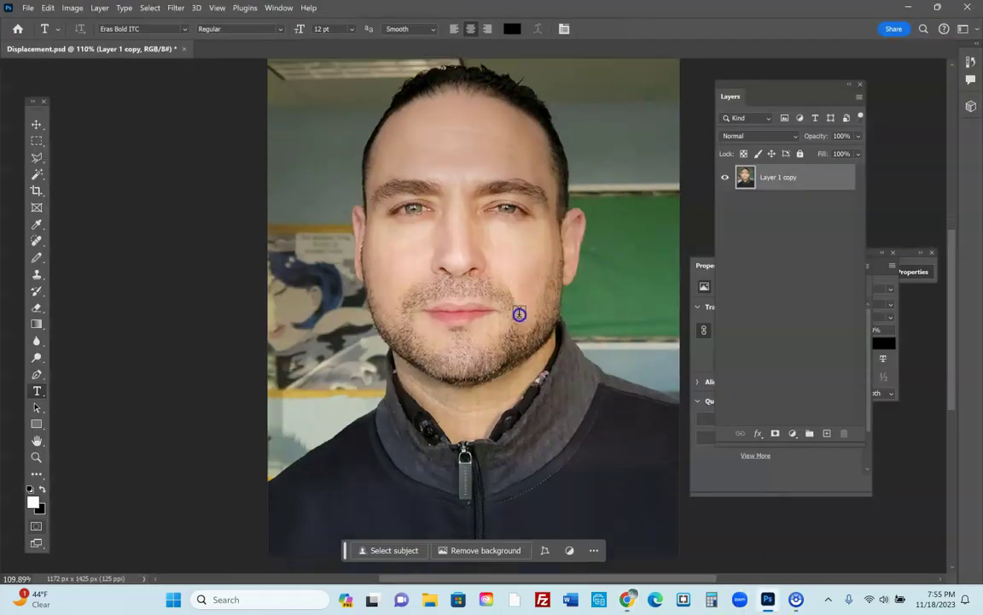
scroll(519, 314, up, 1)
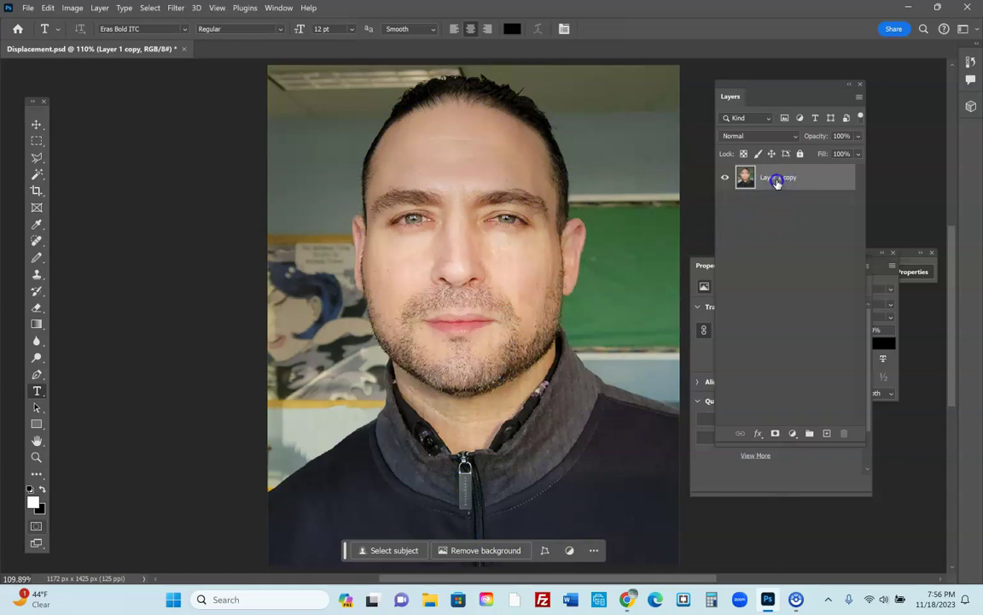
click(800, 153)
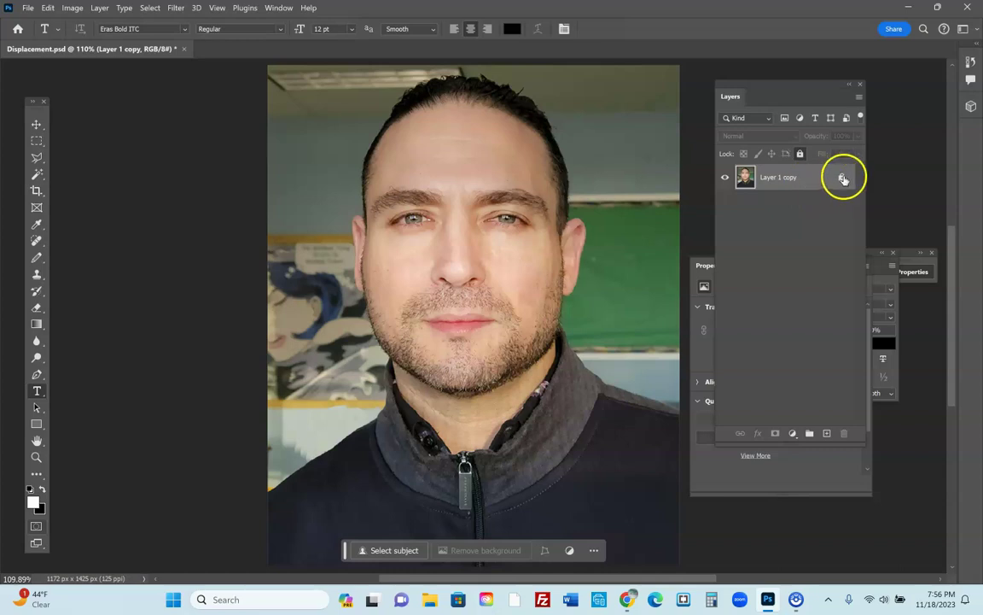
click(845, 179)
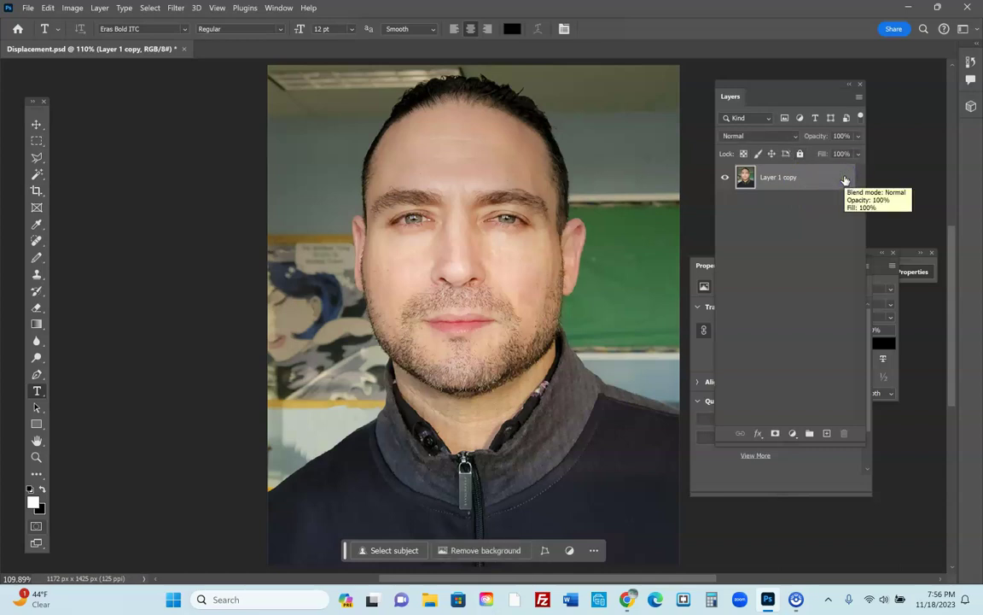
click(817, 182)
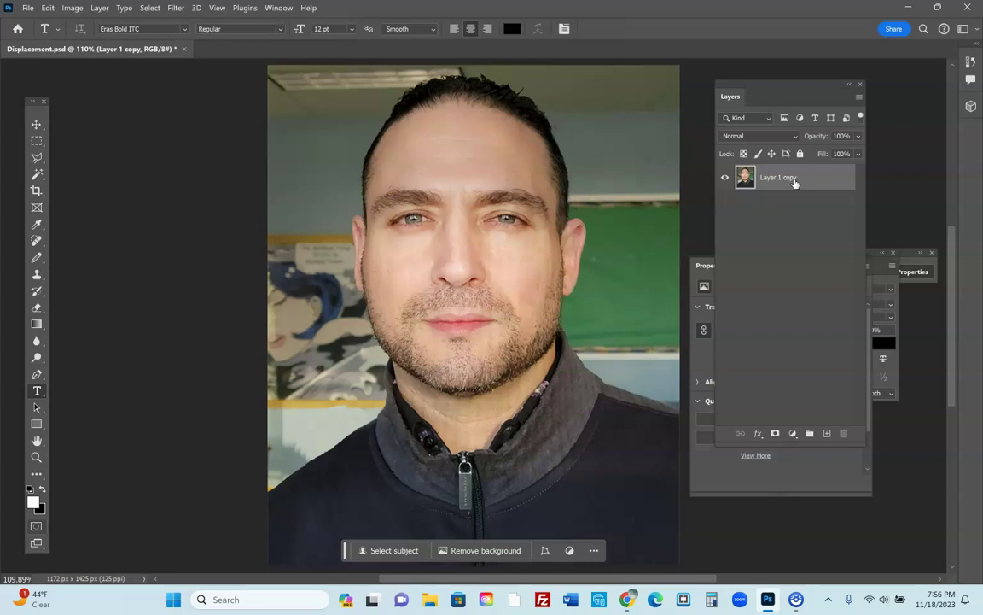
Step: Show the Properties panel and apply Quick Actions' Remove Background to Layer 1 copy
click(278, 7)
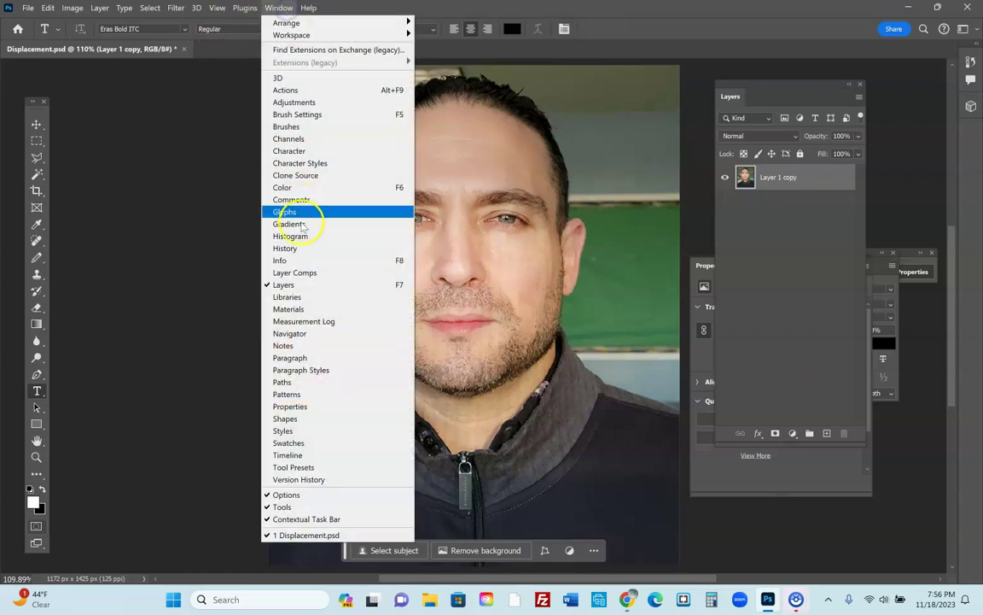
click(299, 406)
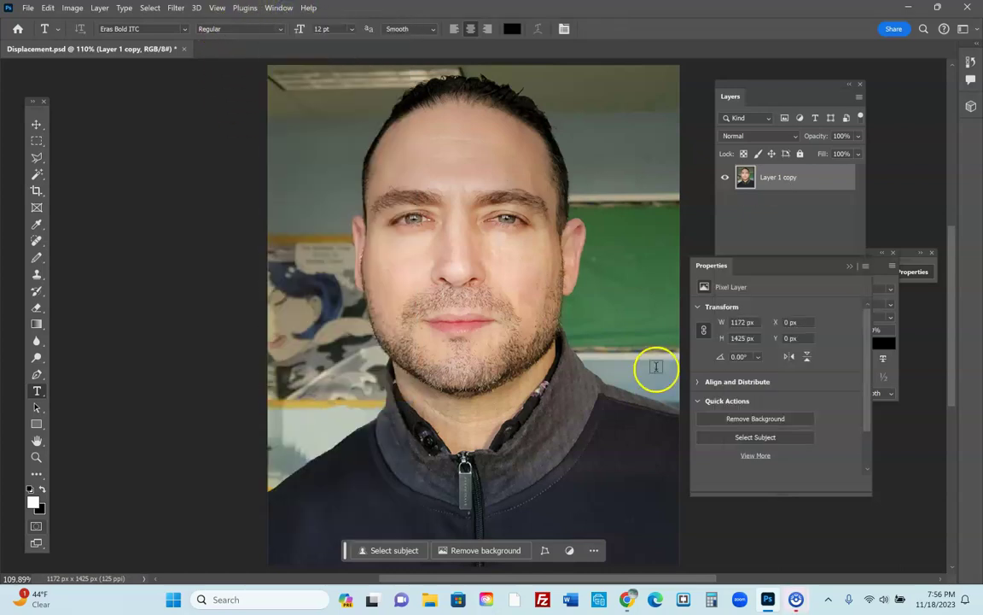
click(755, 418)
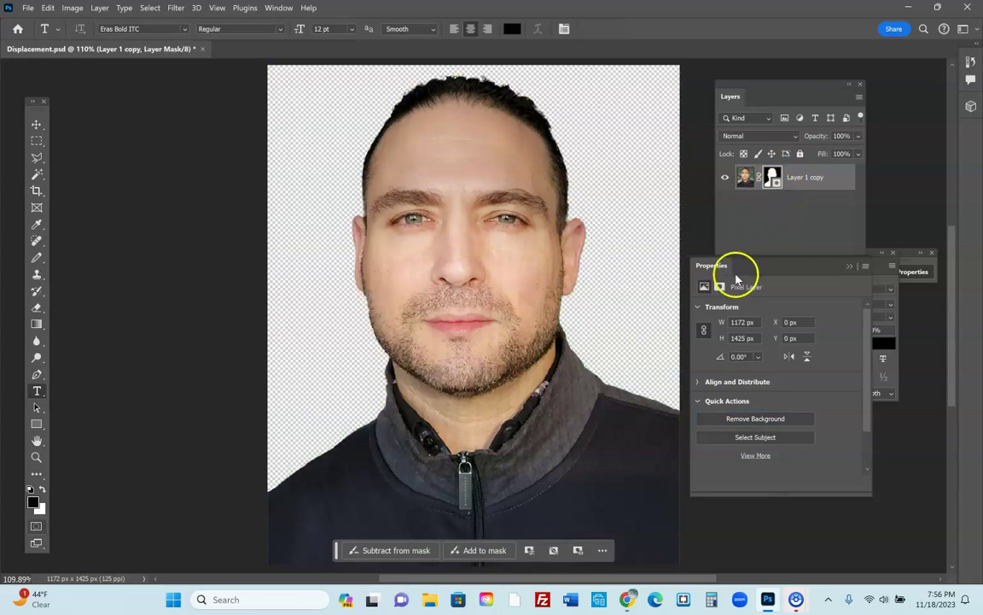
drag(745, 265, 766, 322)
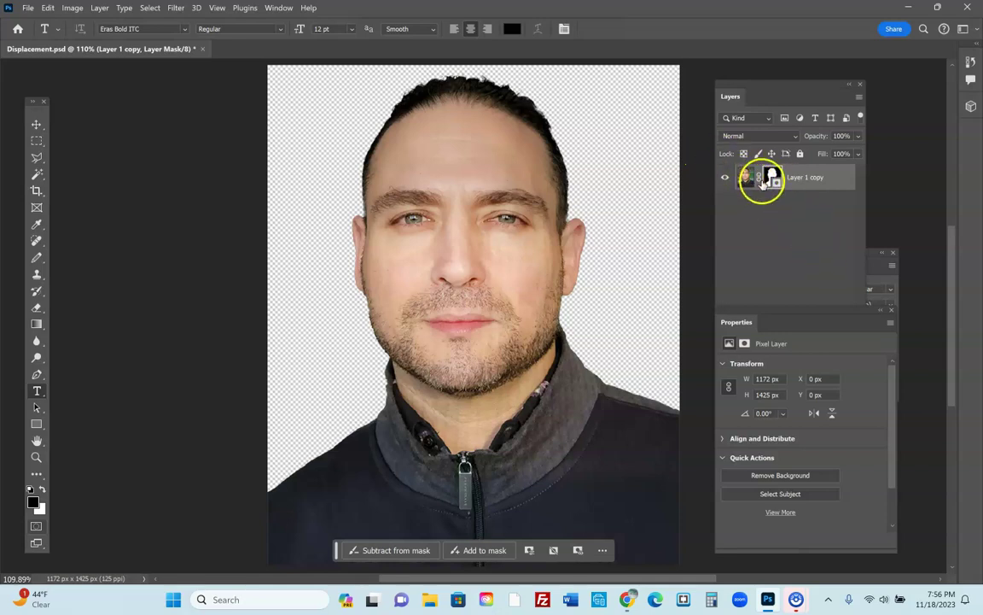
click(744, 180)
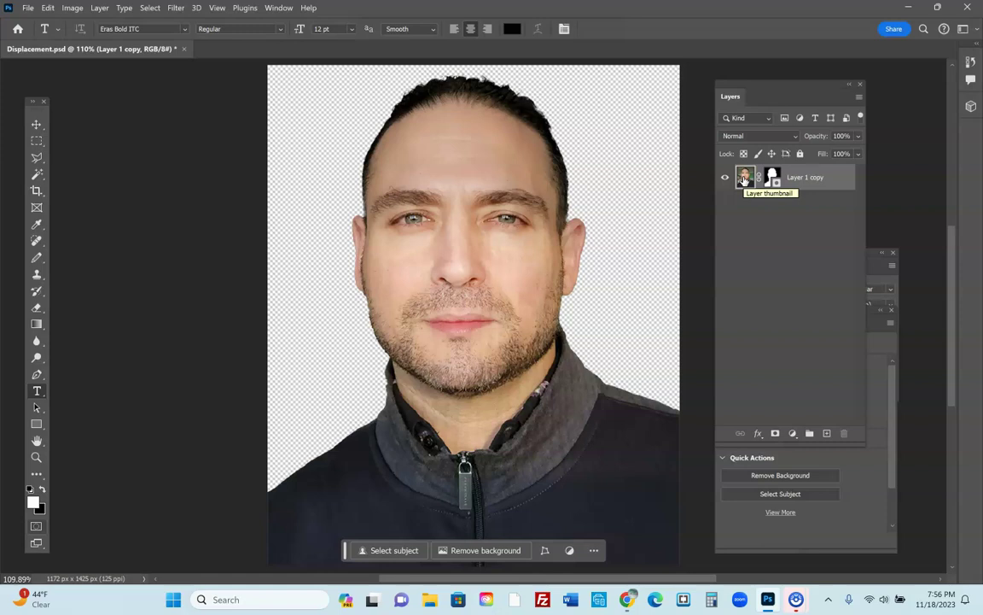
Step: Desaturate the headshot and add a black-filled layer beneath Layer 1 copy
key(ctrl+shift+u)
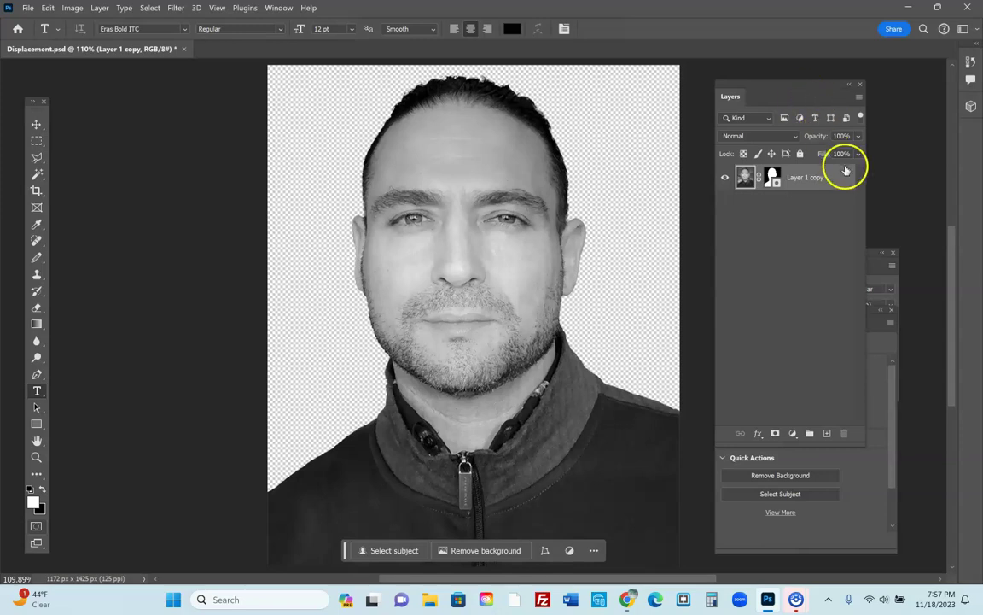
click(828, 433)
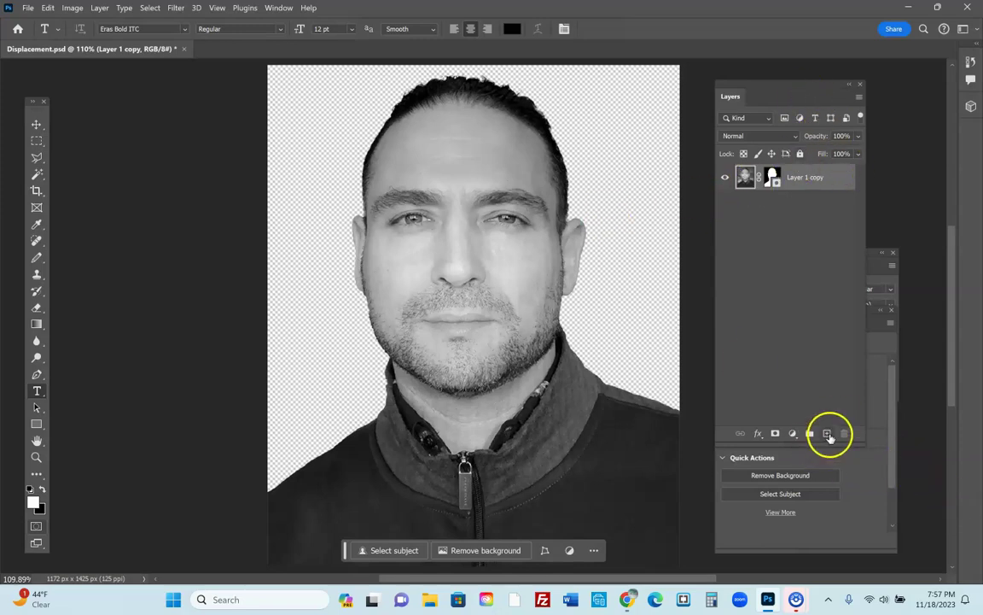
drag(788, 178, 789, 217)
click(42, 489)
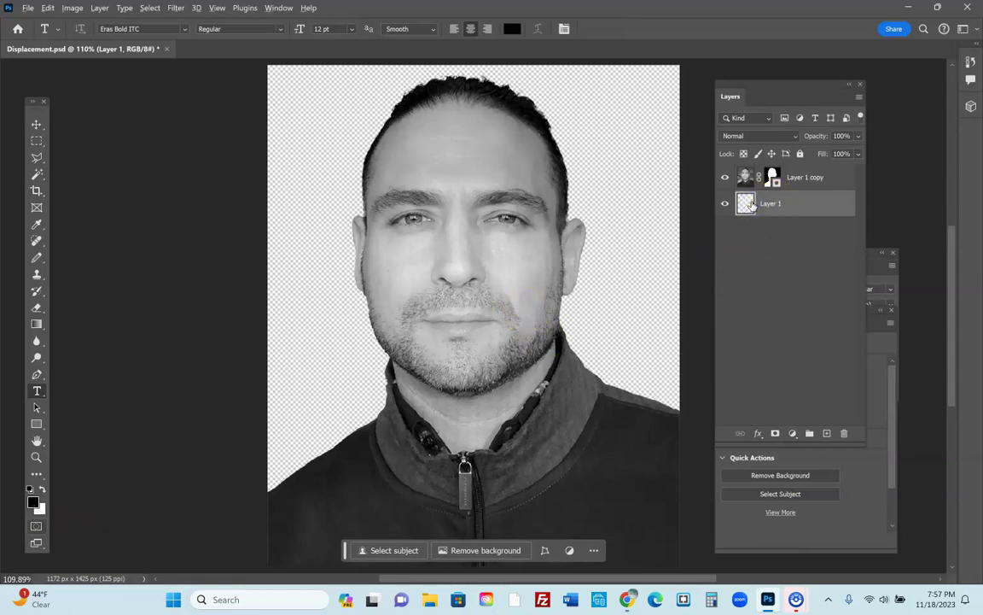
key(alt+BackSpace)
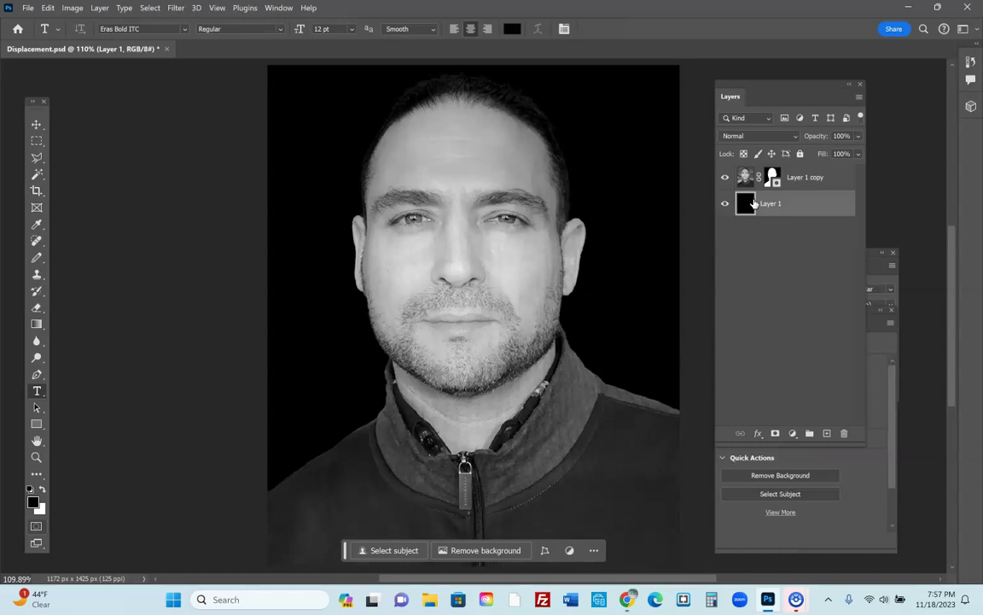
drag(753, 203, 750, 179)
click(751, 178)
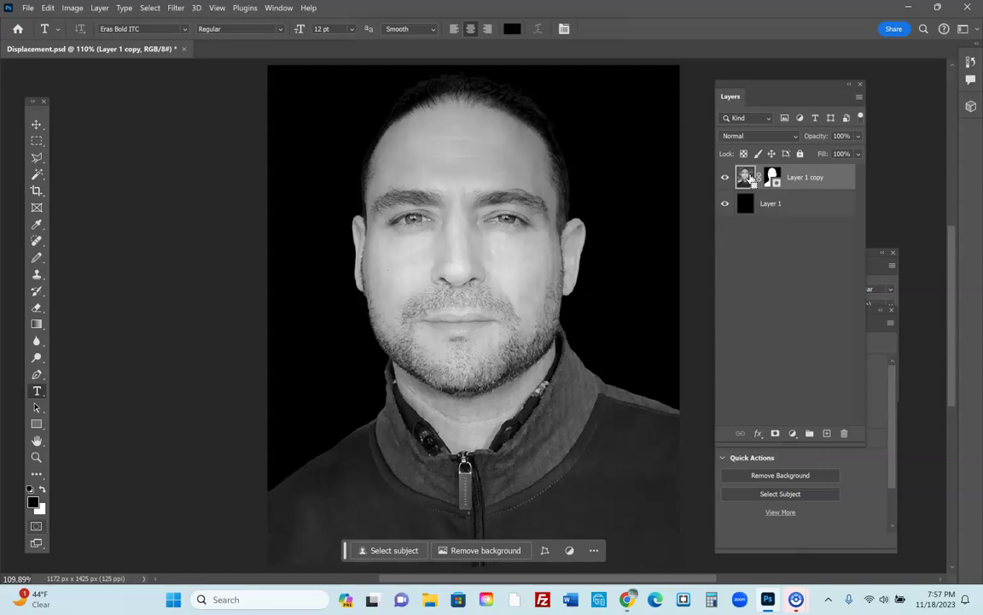
key(ctrl+shift+alt+e)
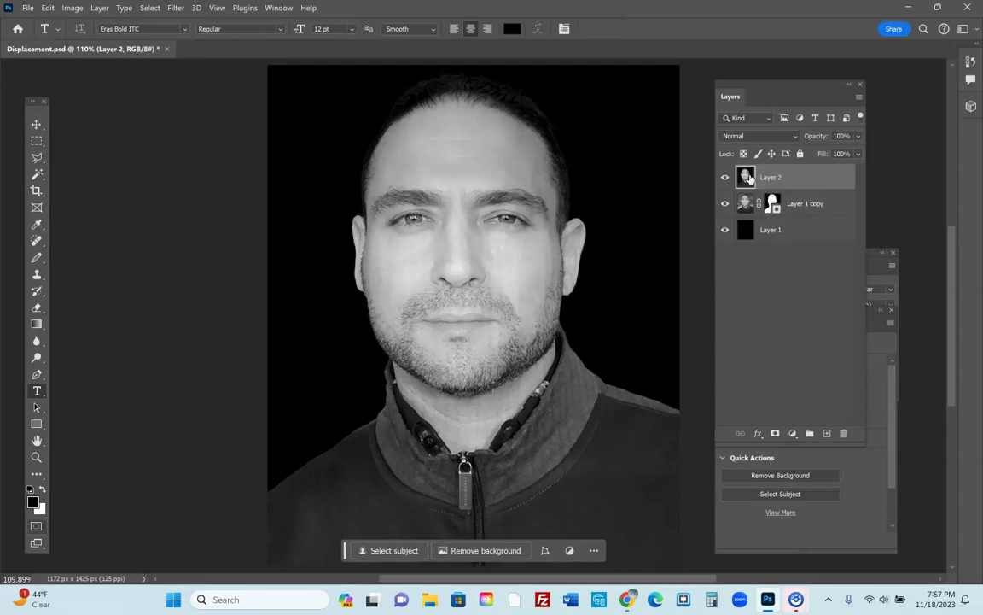
click(725, 203)
click(726, 230)
click(727, 177)
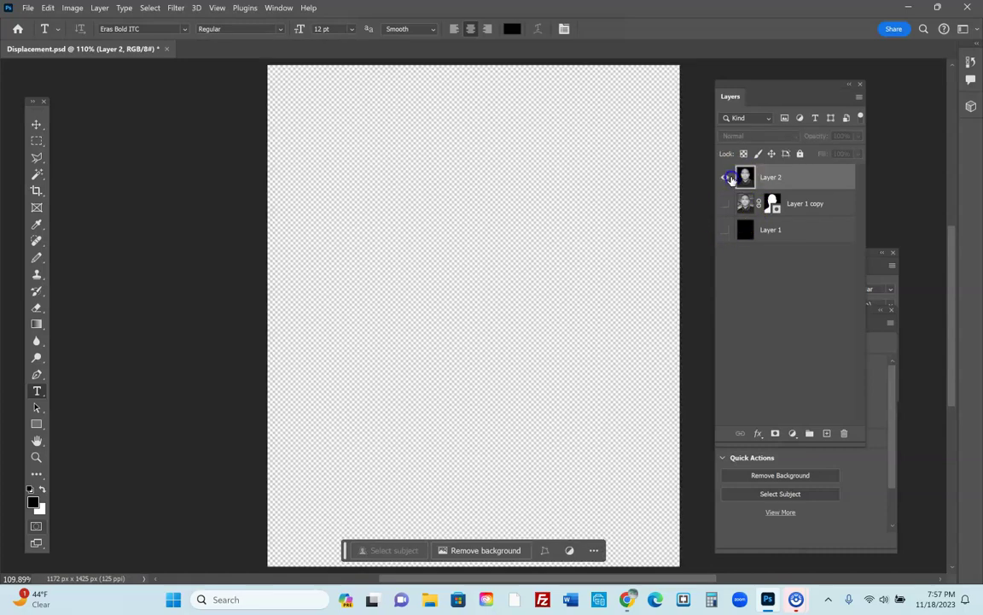
click(727, 176)
click(725, 203)
click(725, 229)
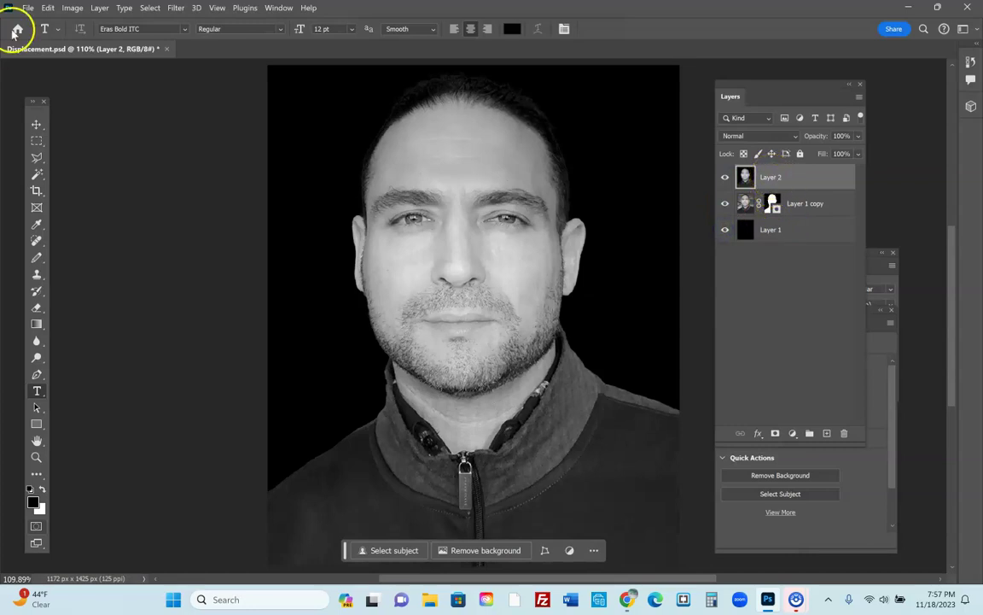
Step: Save as Displacement in PSD format on the Desktop, confirming the Photoshop Format Options
click(27, 8)
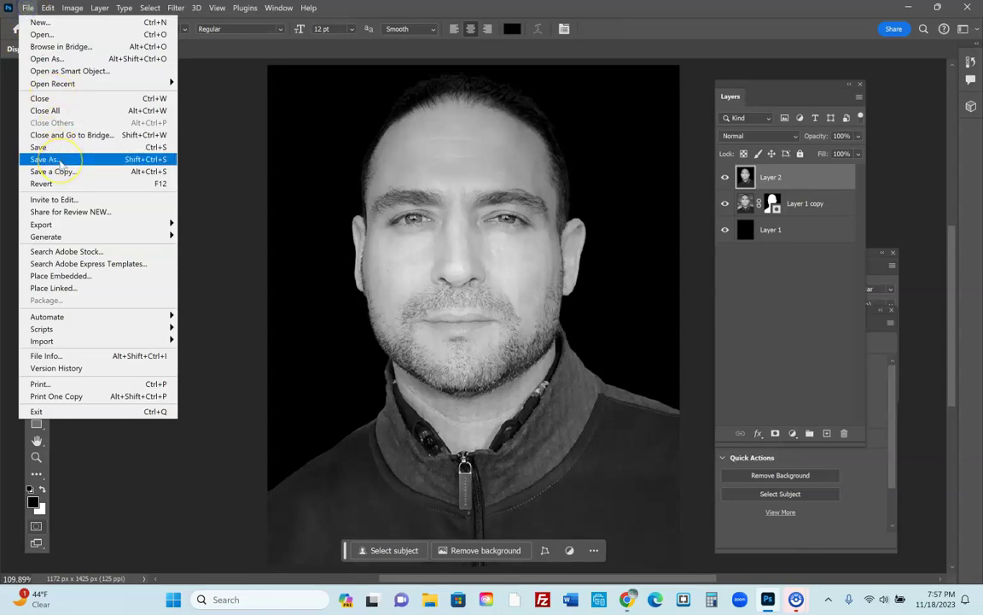
click(47, 160)
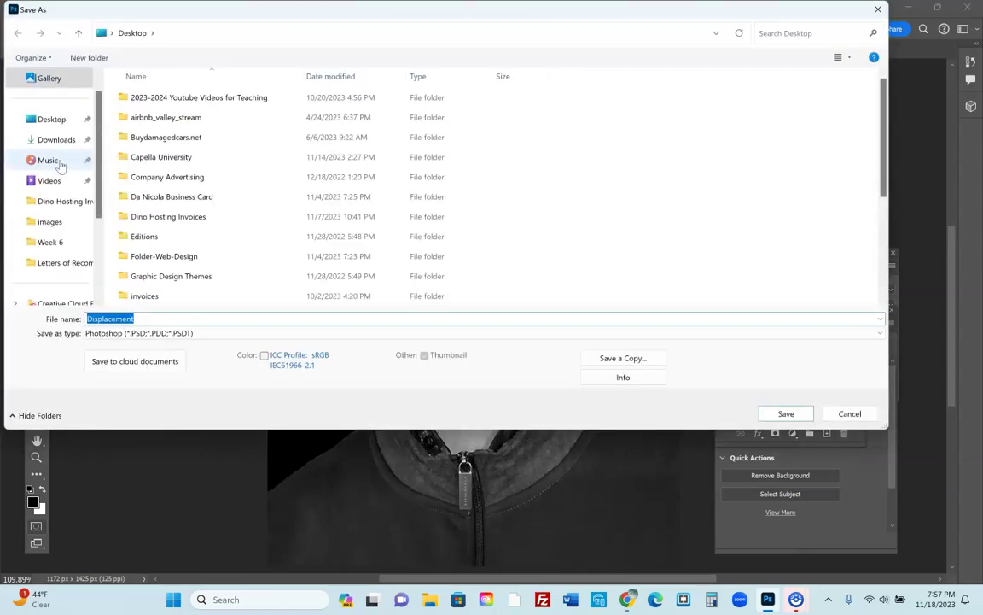
scroll(243, 131, down, 3)
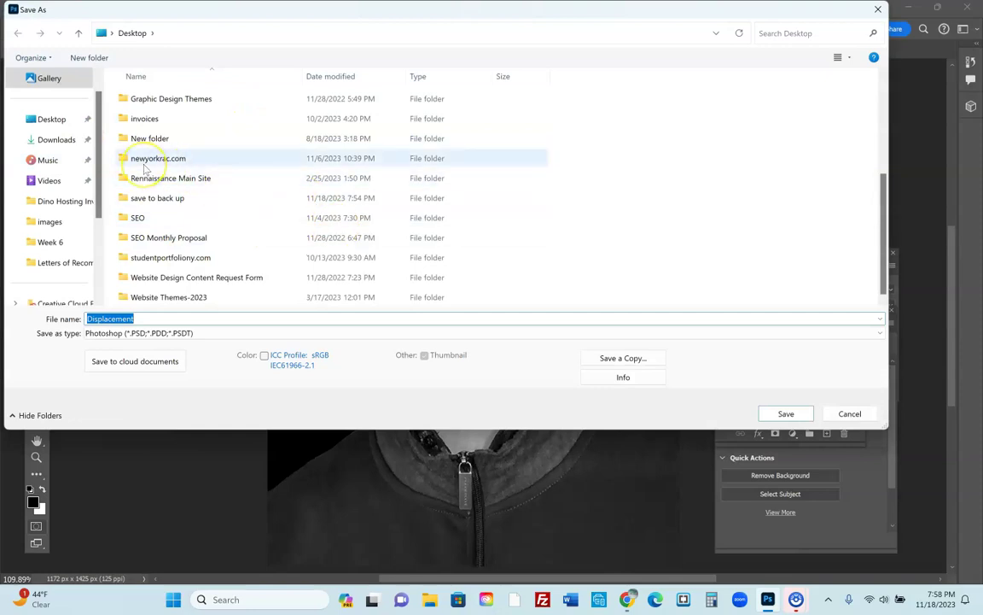
click(57, 121)
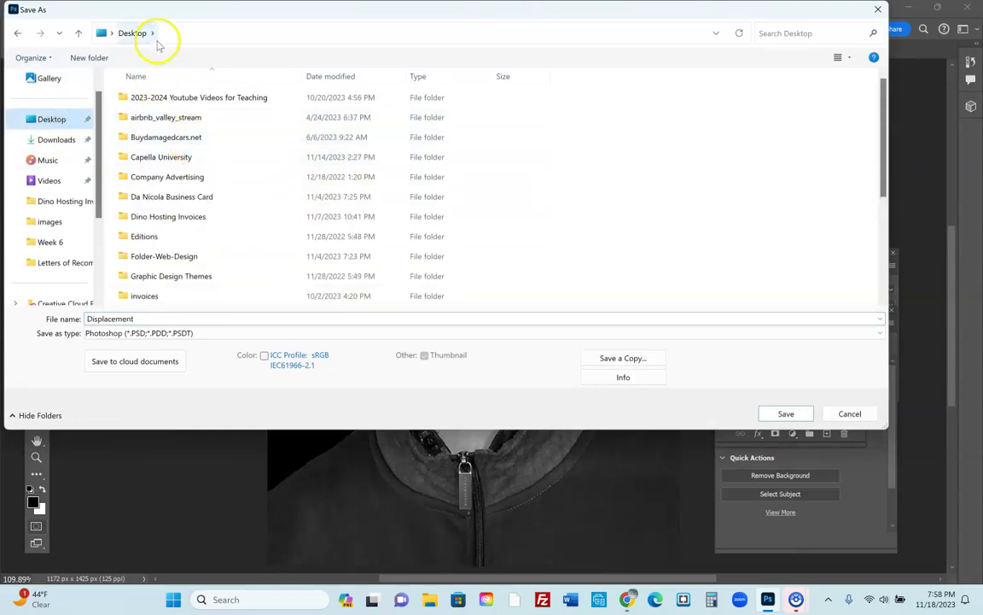
double_click(155, 318)
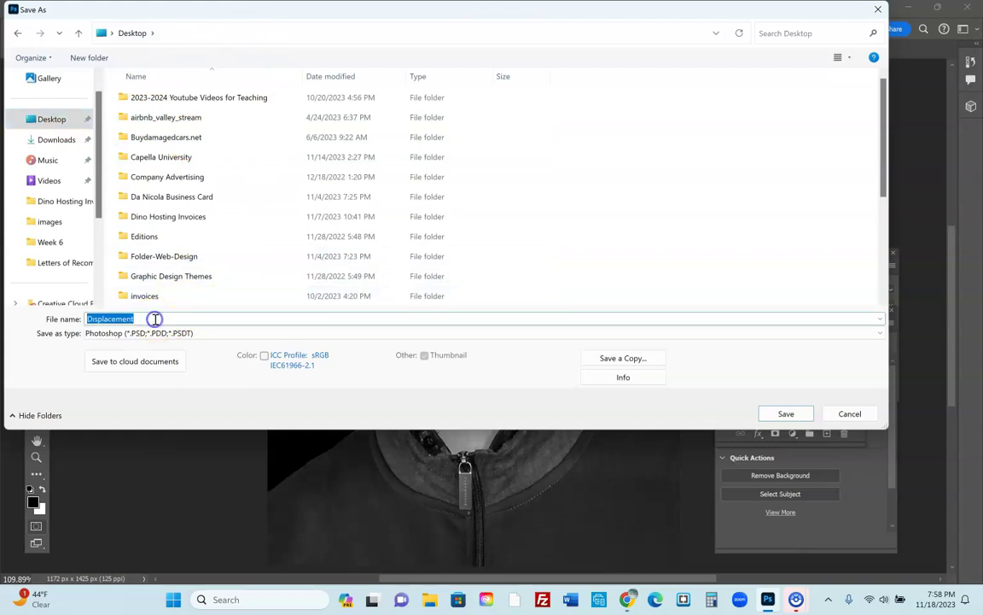
click(783, 416)
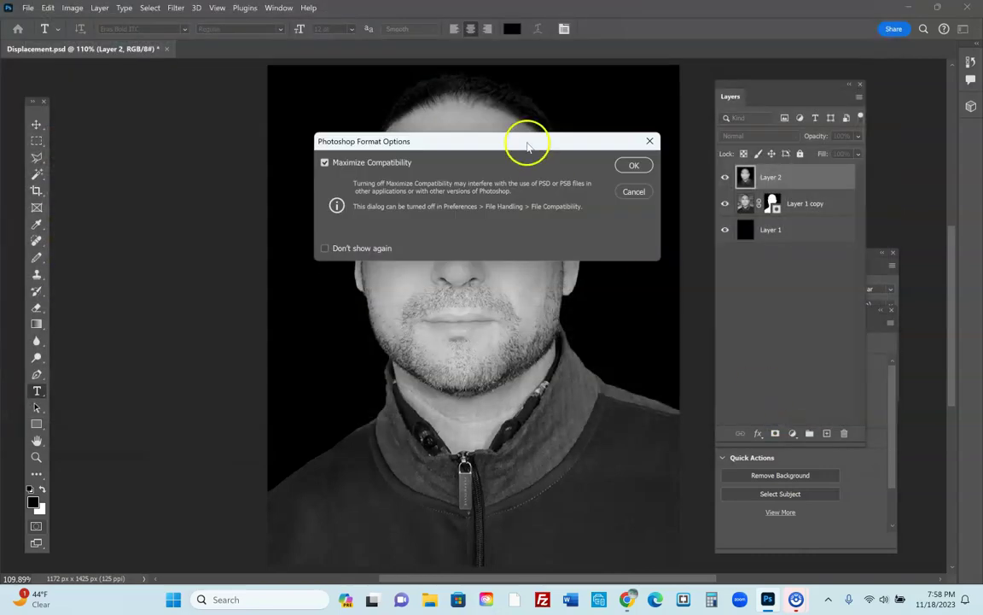
click(632, 167)
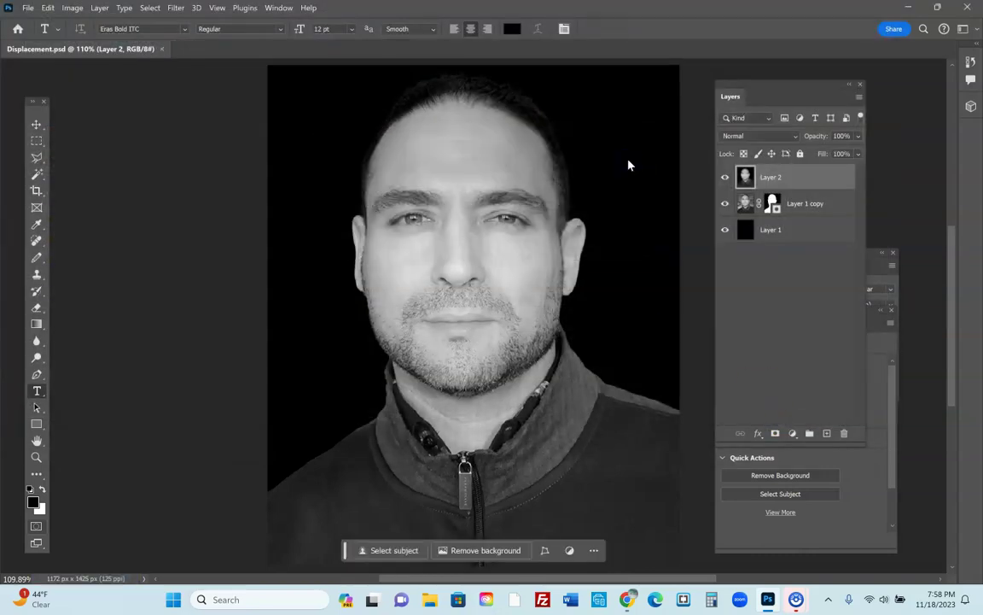
double_click(772, 178)
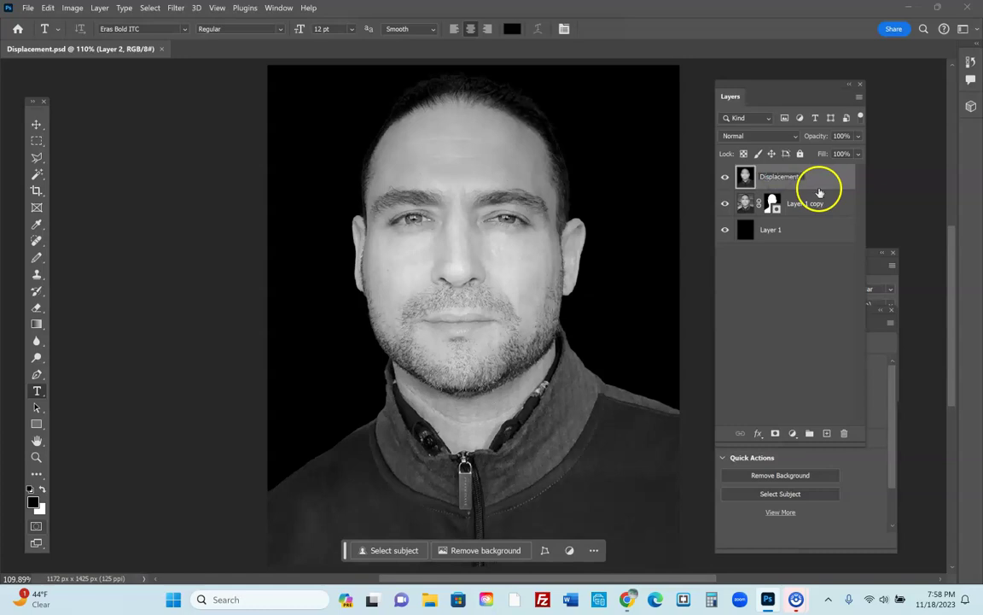
Step: Name the top layer Displacement and apply Levels with output white lowered to 113
click(784, 314)
click(791, 192)
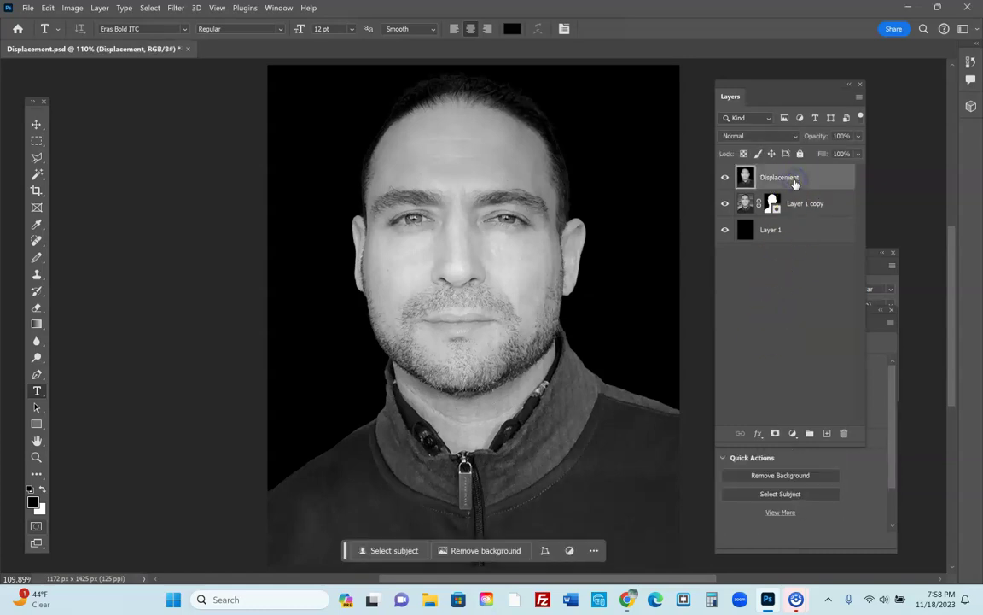
key(ctrl+l)
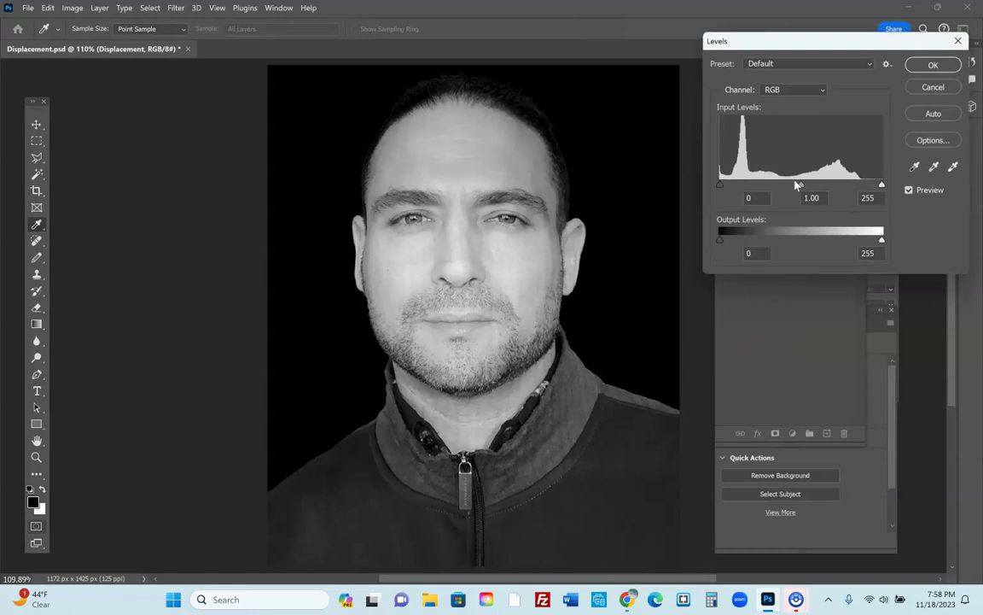
drag(882, 240, 819, 247)
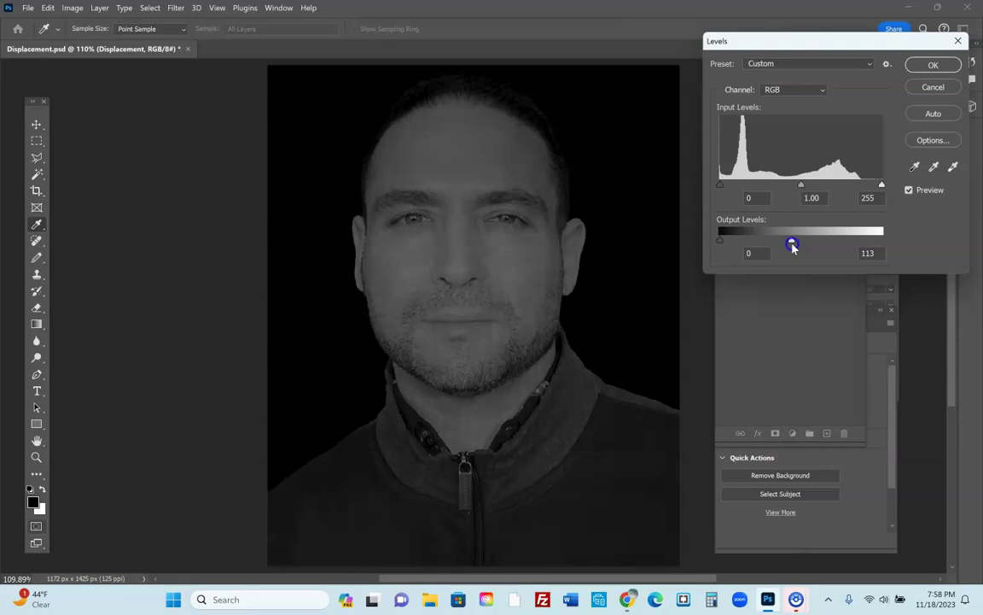
click(933, 66)
key(t)
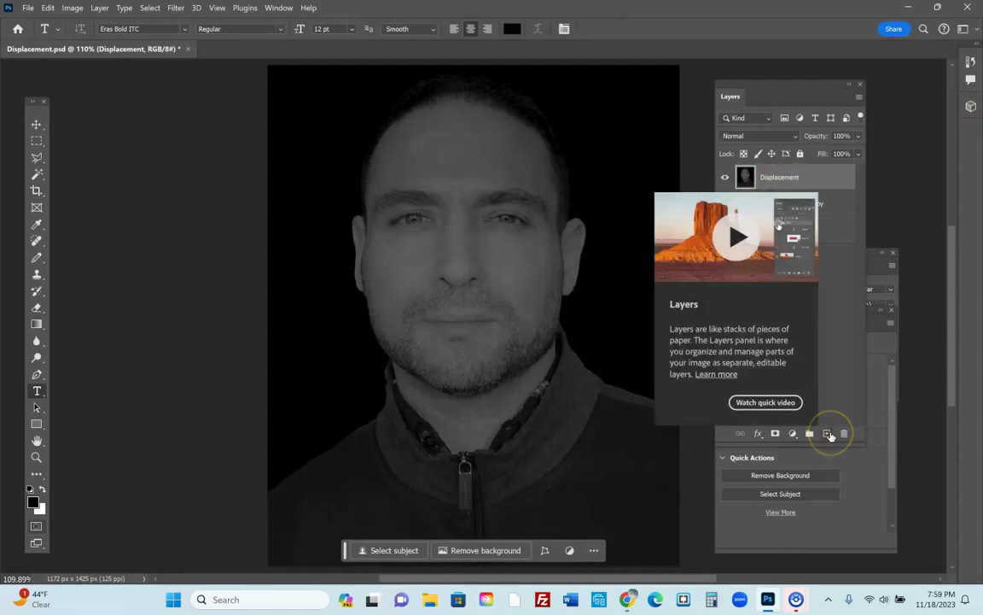
Step: Add a new layer and draw a canvas-wide text box of Lorem ipsum placeholder text
click(829, 434)
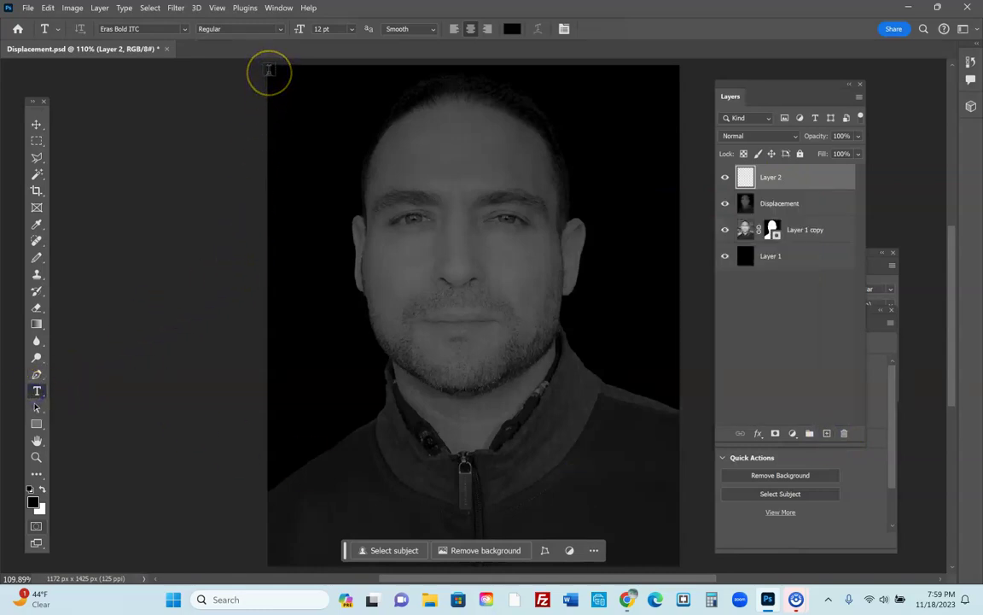
drag(268, 69, 698, 572)
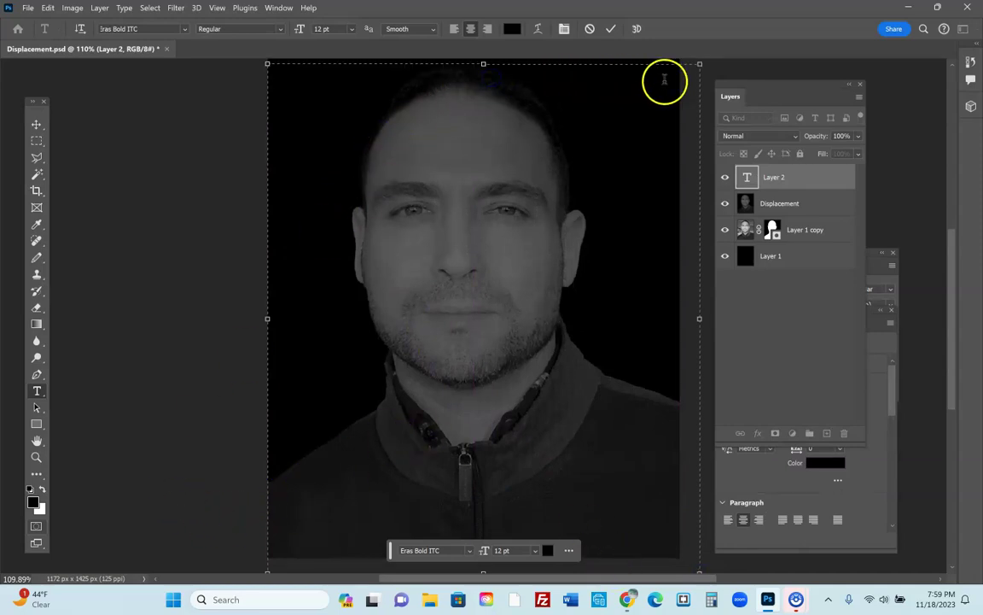
click(408, 67)
scroll(408, 67, up, 3)
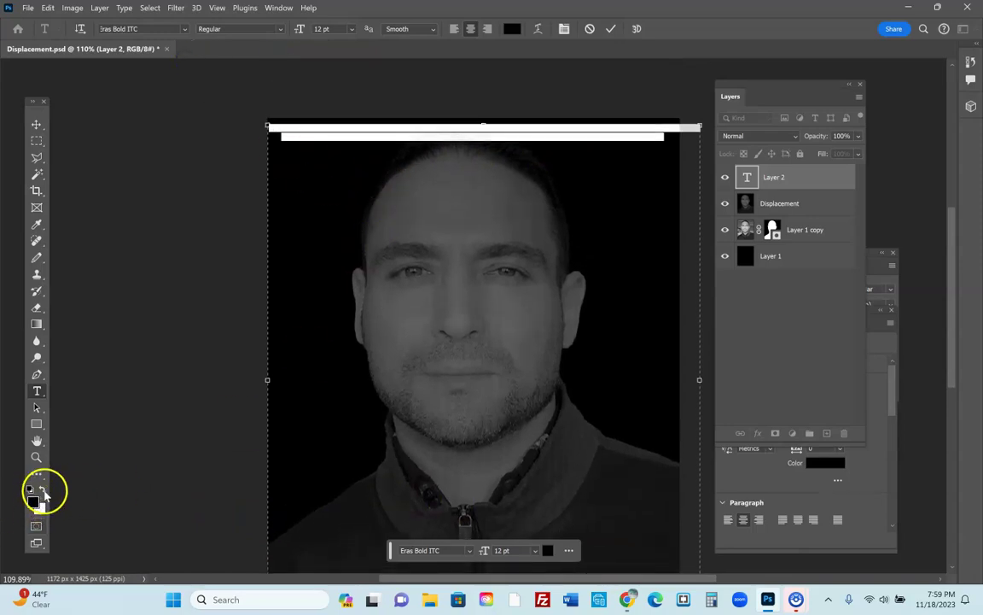
Step: Turn the Eras Bold ITC placeholder text white and select all of it
click(44, 494)
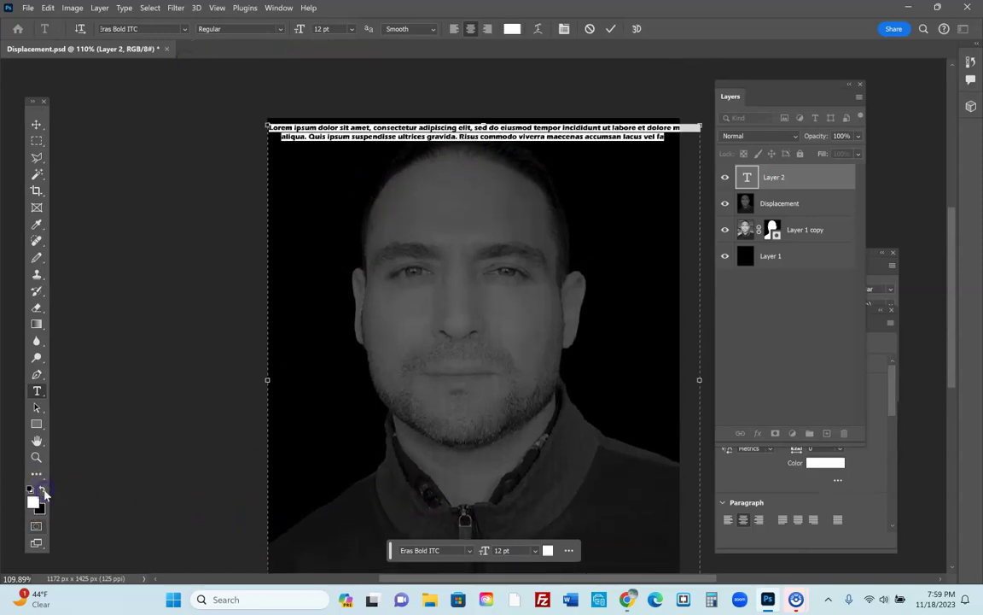
click(418, 169)
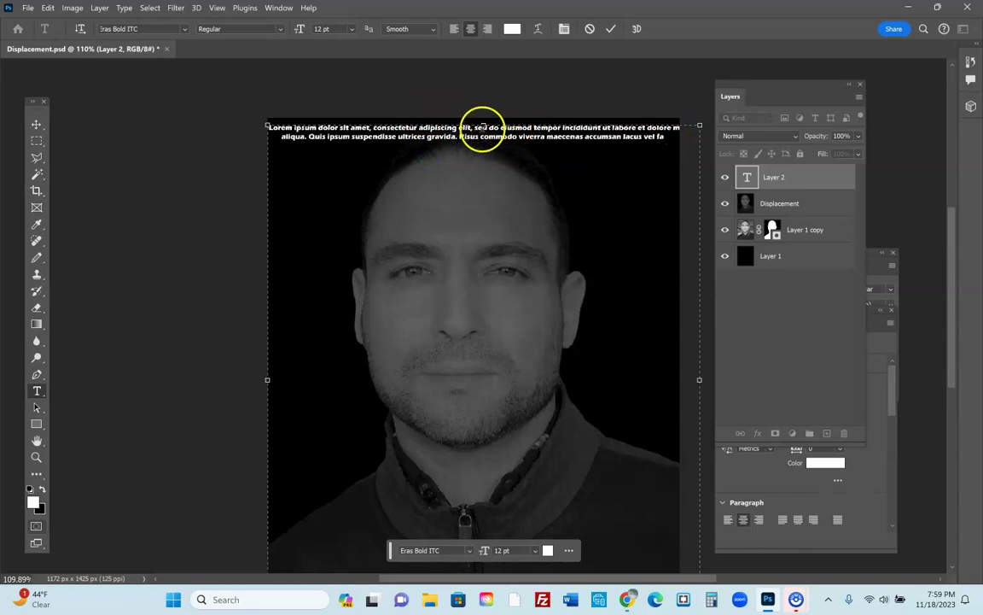
scroll(497, 192, down, 1)
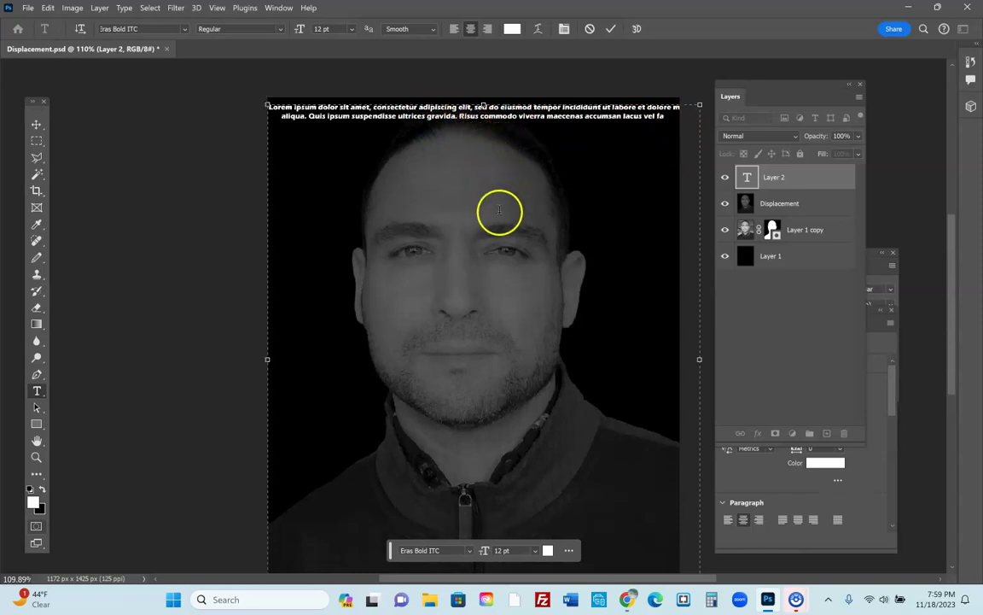
mouse_move(628, 601)
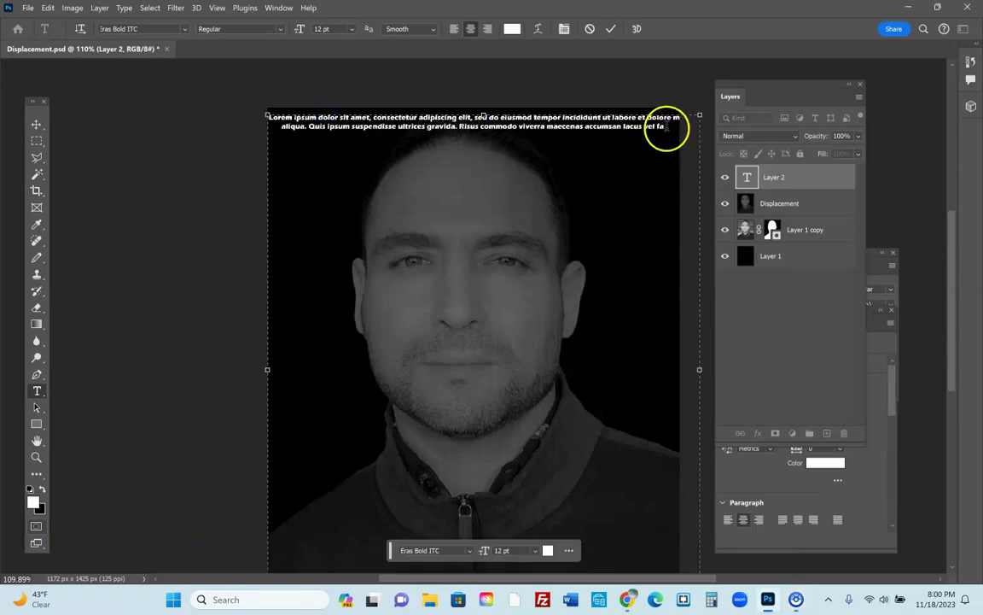
drag(665, 127, 241, 111)
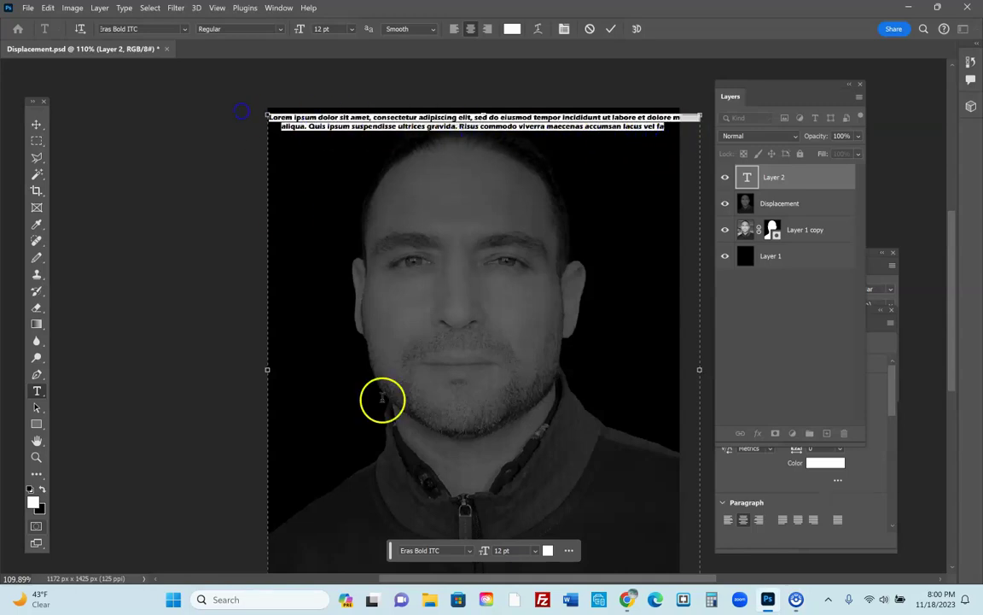
Step: Copy the "I plead with you" quote from the AZ Quotes page and return to Photoshop
click(628, 600)
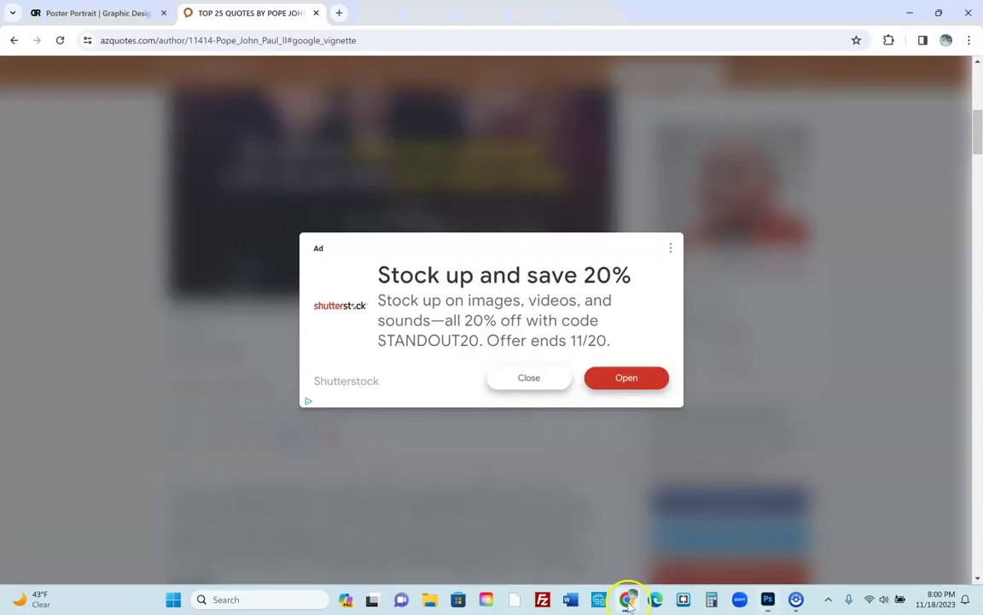
click(732, 195)
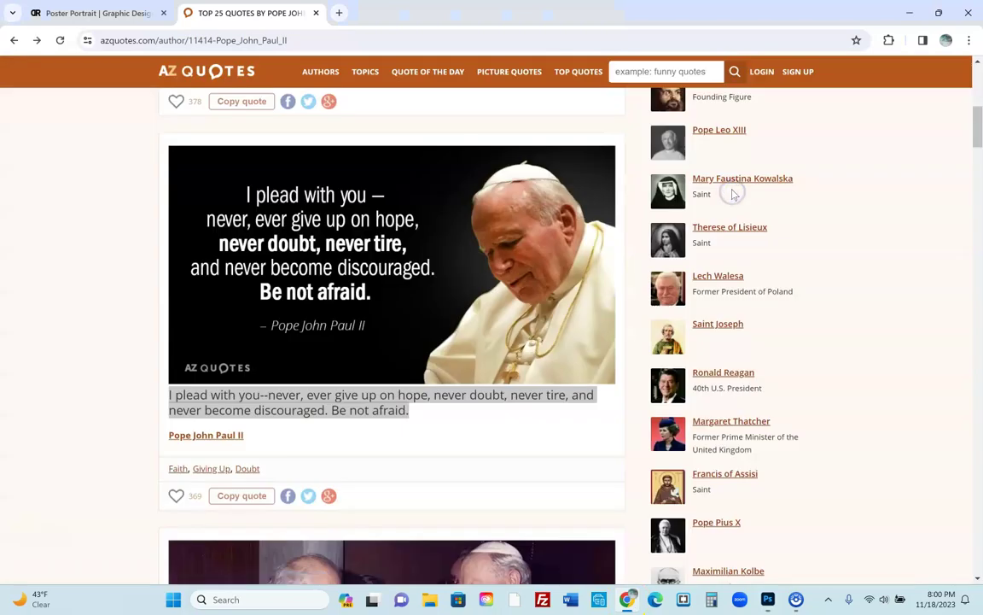
scroll(424, 397, up, 1)
scroll(356, 439, down, 2)
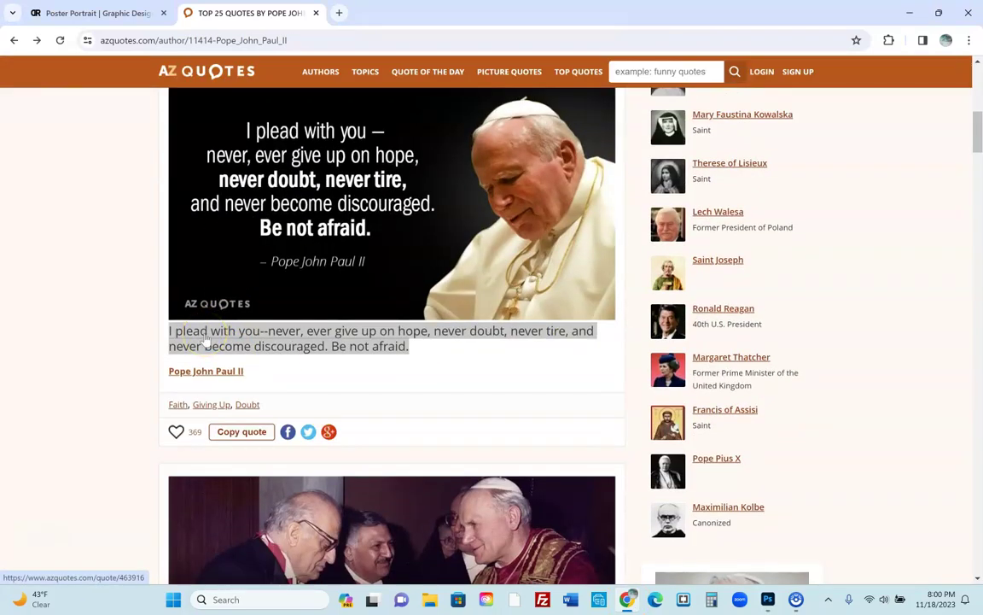
click(297, 340)
right_click(292, 343)
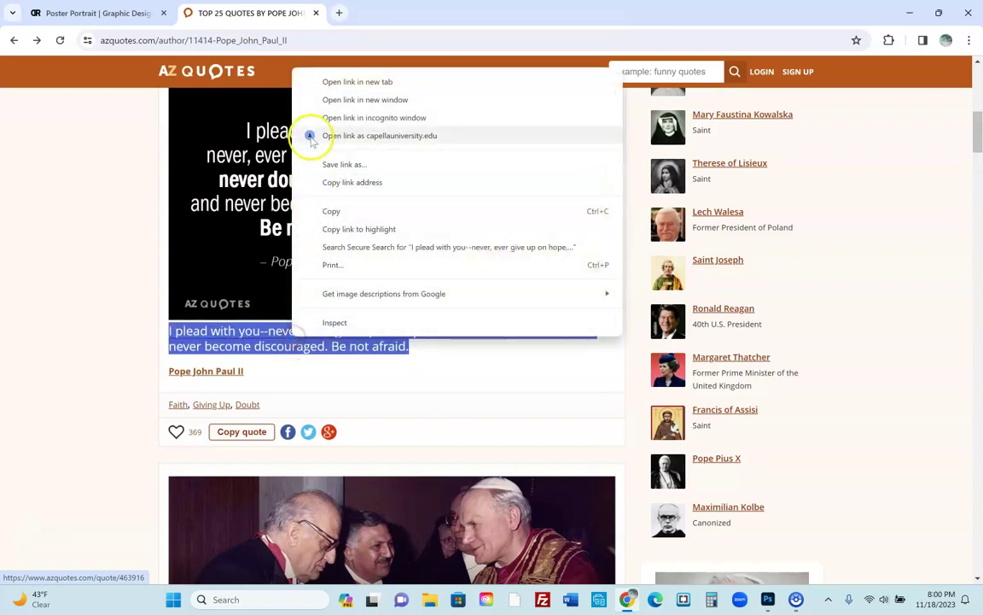
click(342, 213)
click(767, 599)
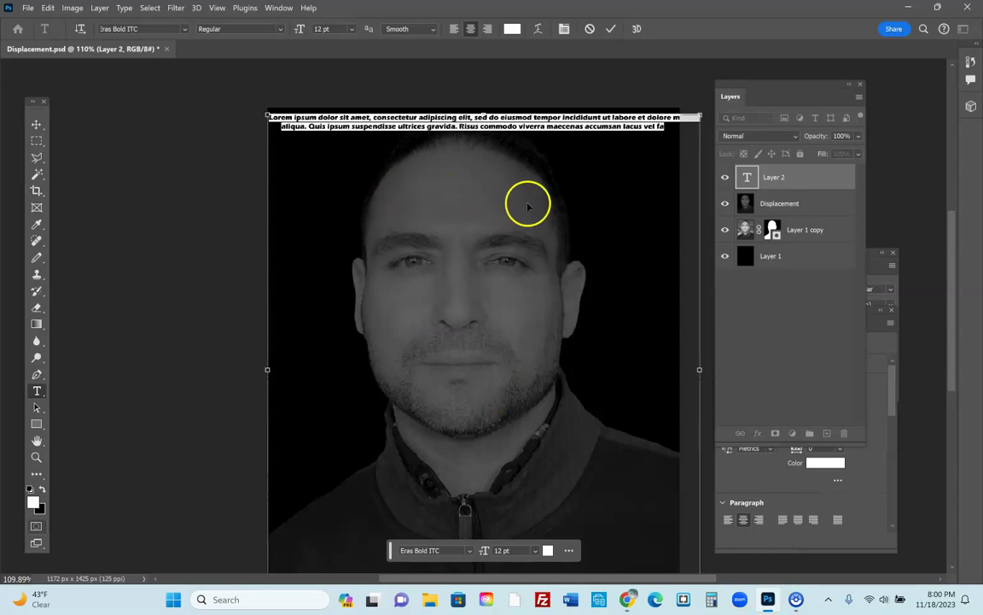
Step: Replace the Lorem ipsum placeholder with the pasted quote, keeping the text white
key(ctrl+v)
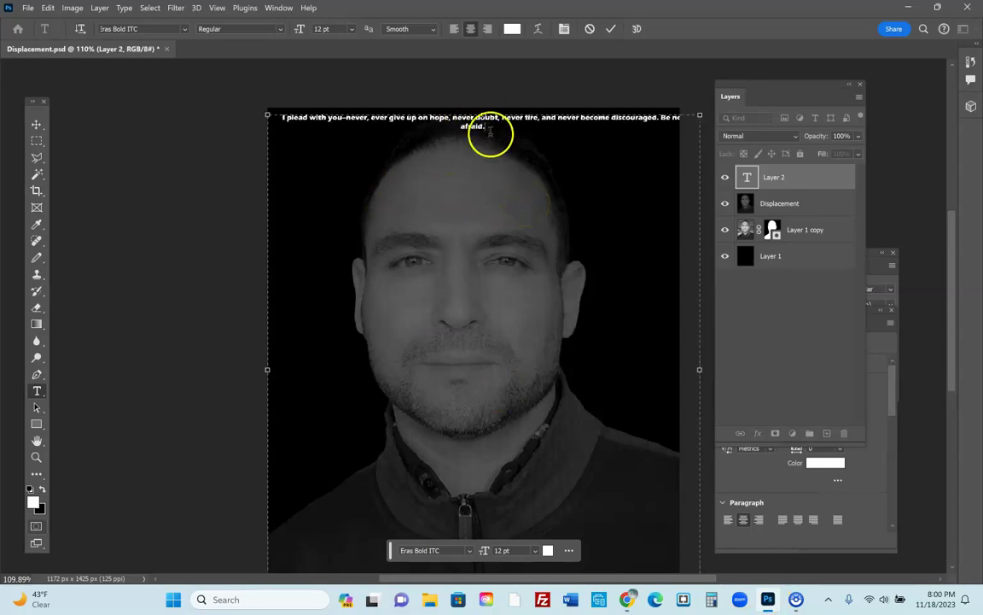
drag(485, 131, 254, 119)
key(ctrl+c)
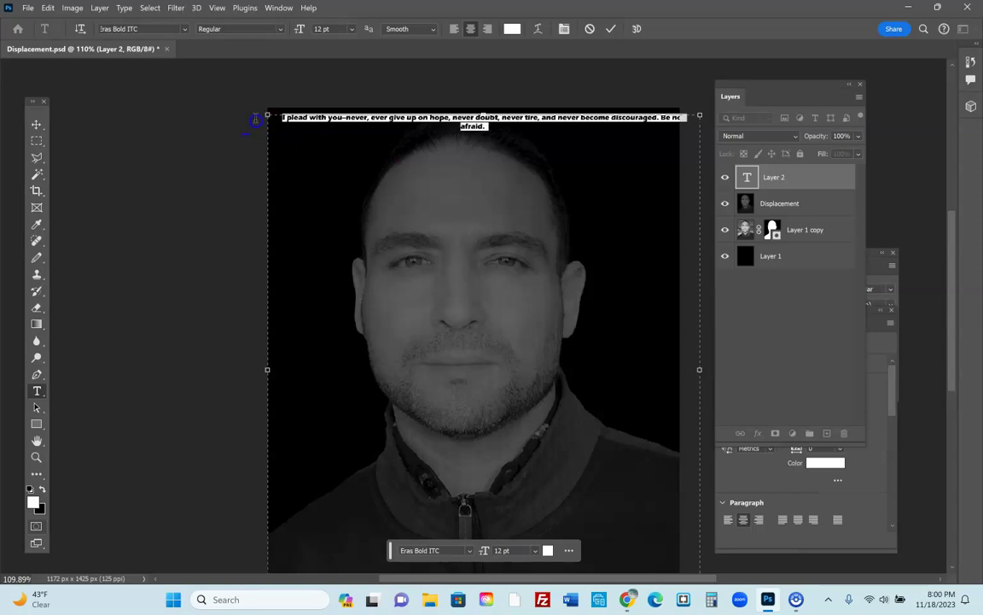
click(331, 60)
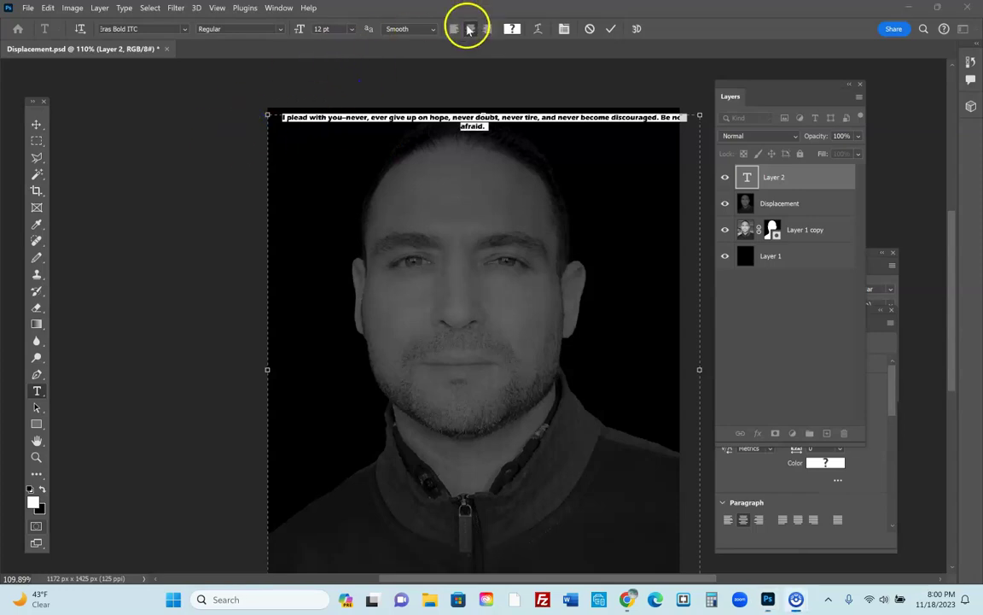
double_click(489, 129)
click(488, 126)
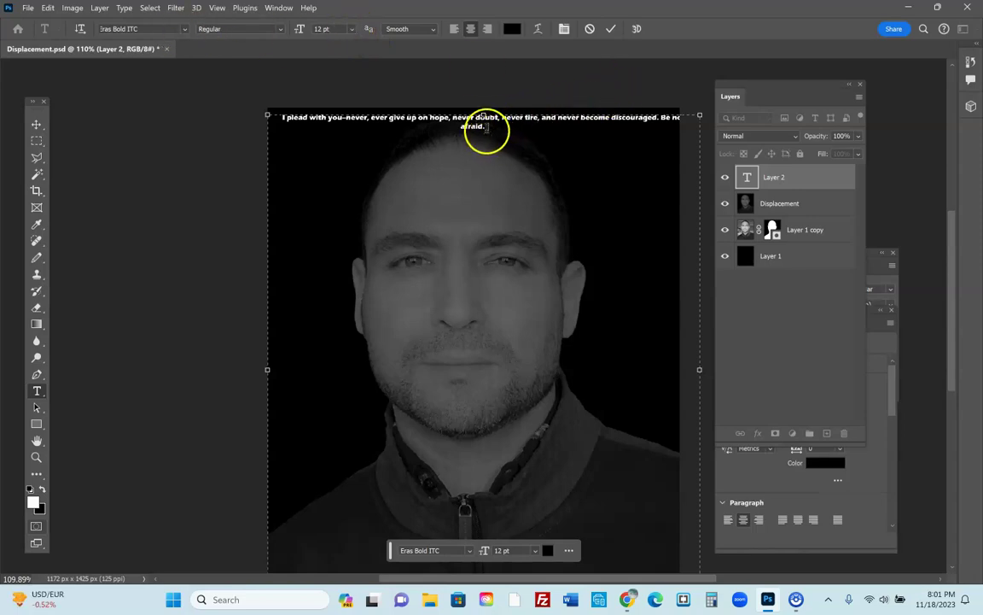
click(485, 126)
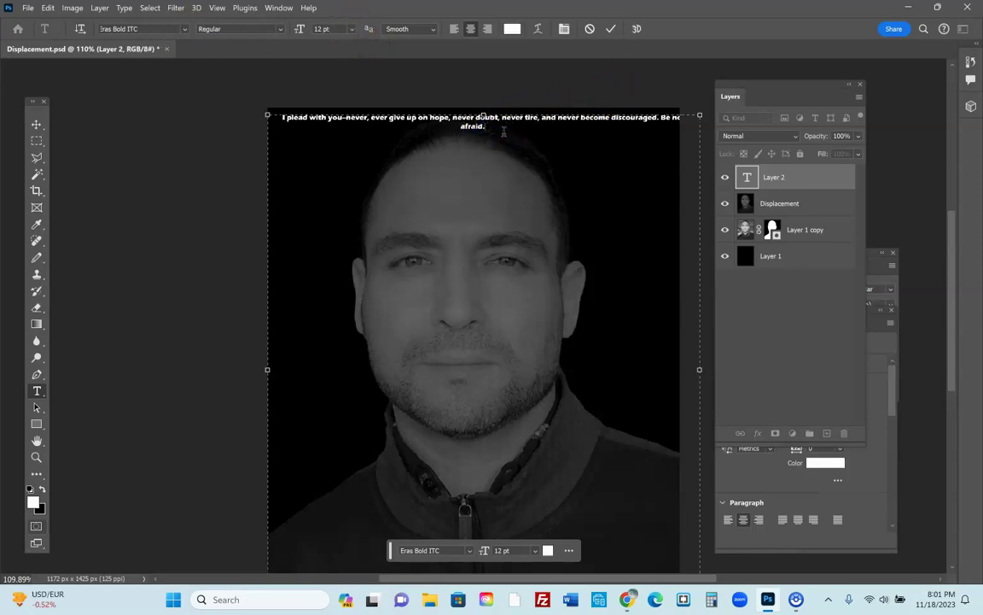
Step: Paste more copies of the quote, undo the extra line, and select the whole paragraph
key(ctrl+v)
key(ctrl+v)
key(ctrl+v)
key(ctrl+v)
key(ctrl+v)
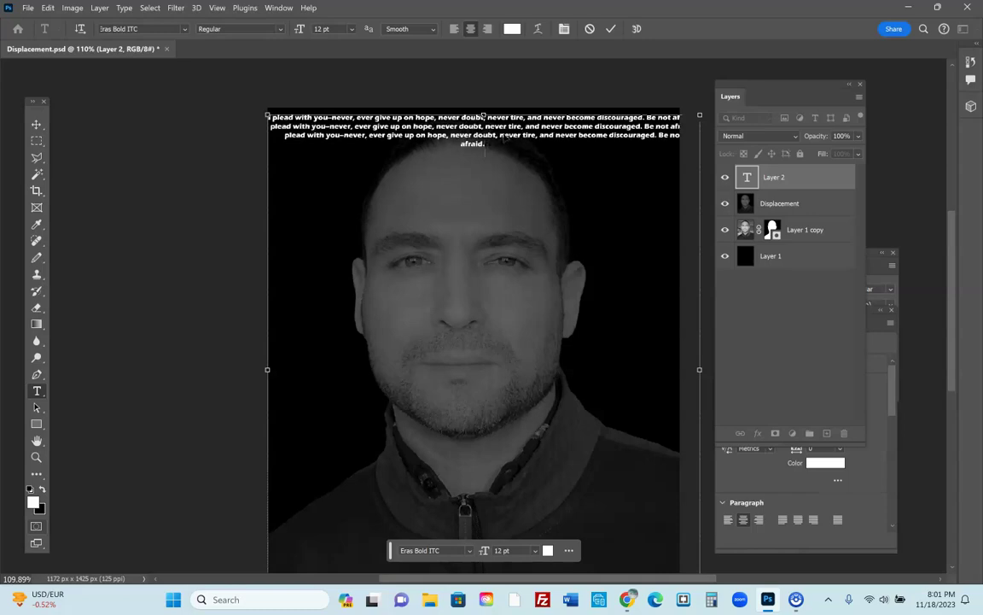
key(ctrl+v)
key(ctrl+v)
key(ctrl+v)
key(ctrl+v)
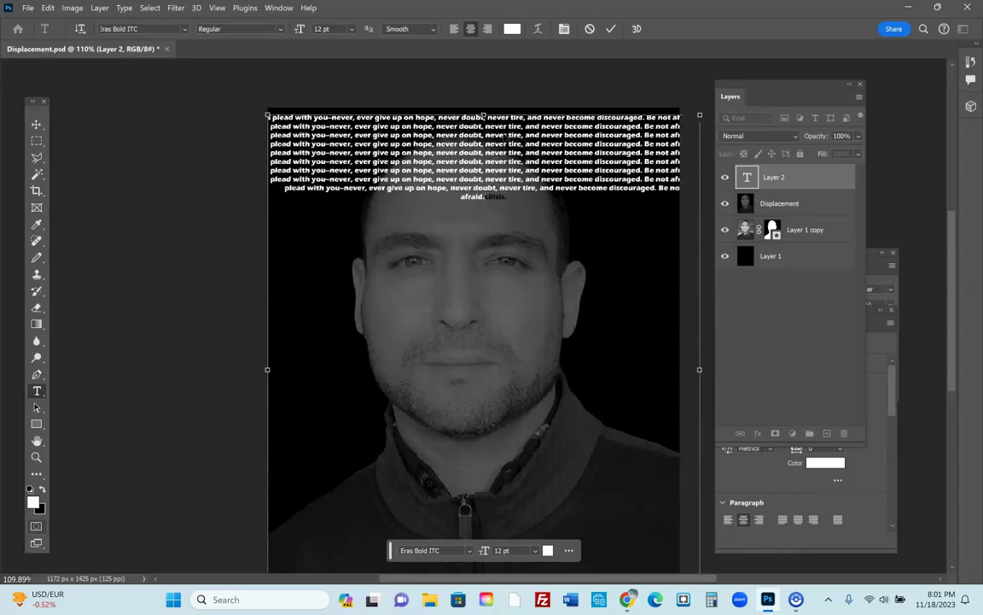
key(ctrl+v)
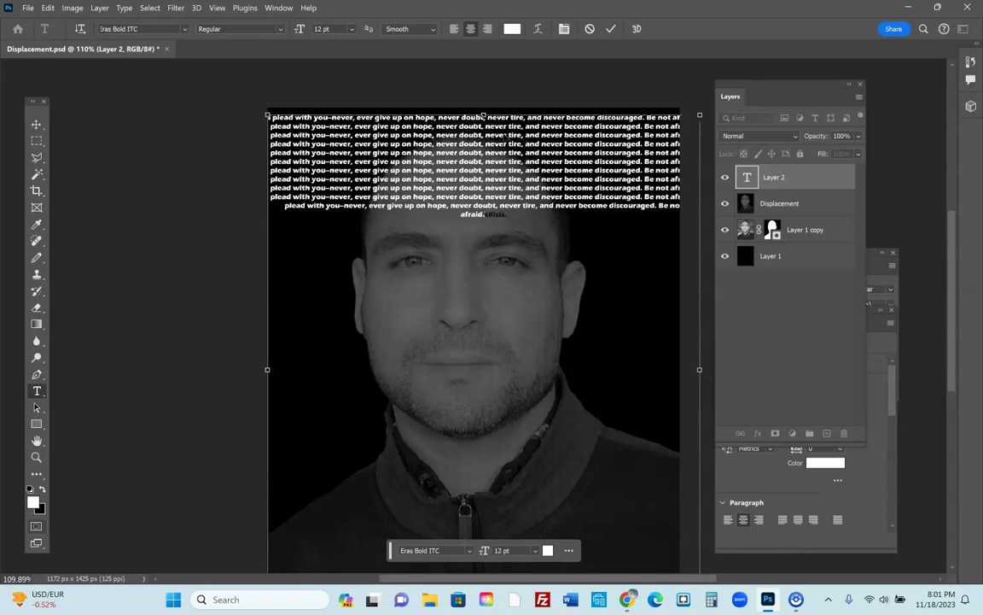
key(ctrl+v)
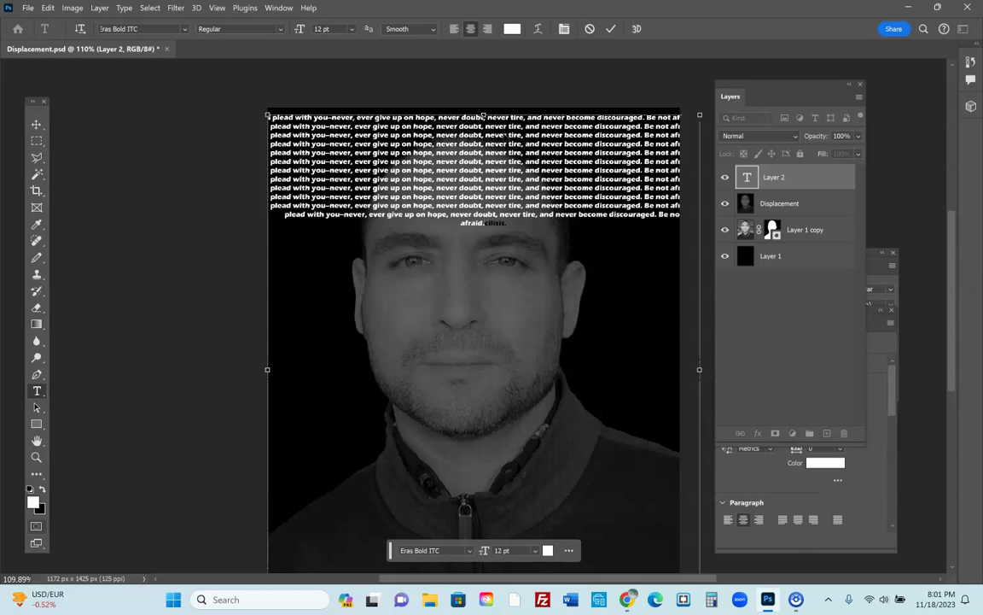
key(ctrl+z)
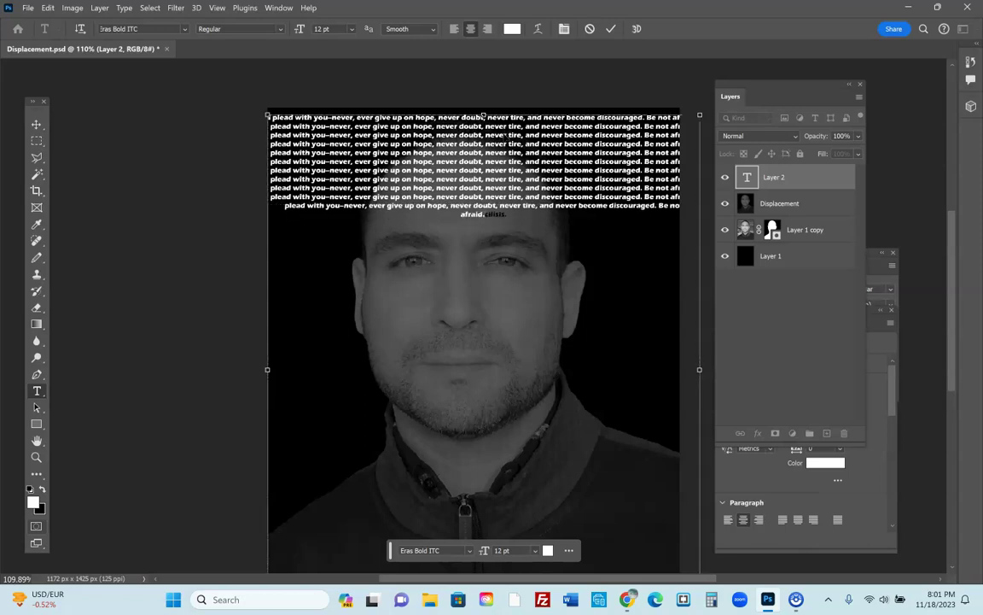
drag(512, 215, 266, 116)
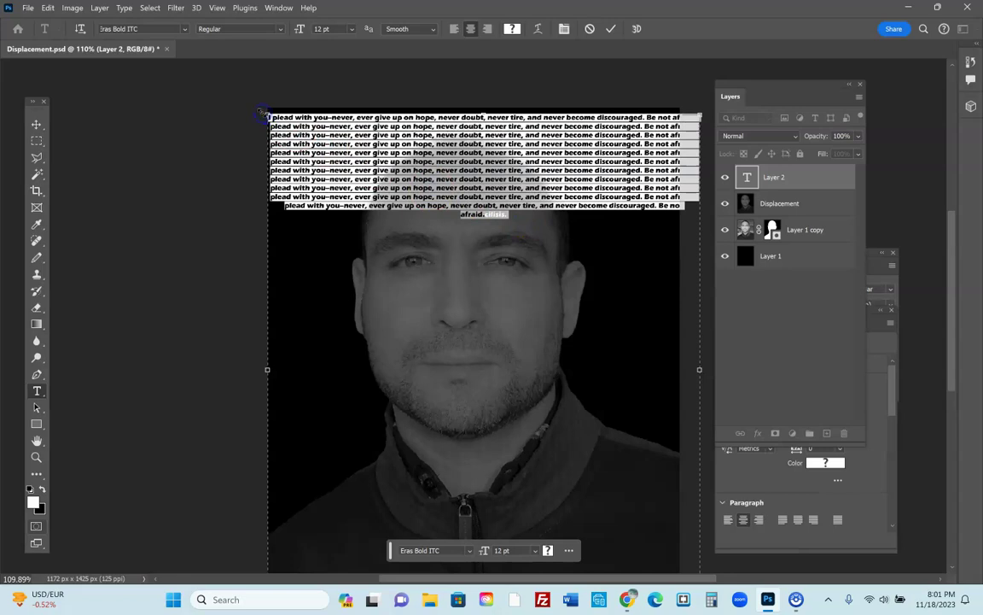
Step: Clear the text, paste the quote twice, and centre-align the lines
key(BackSpace)
click(454, 28)
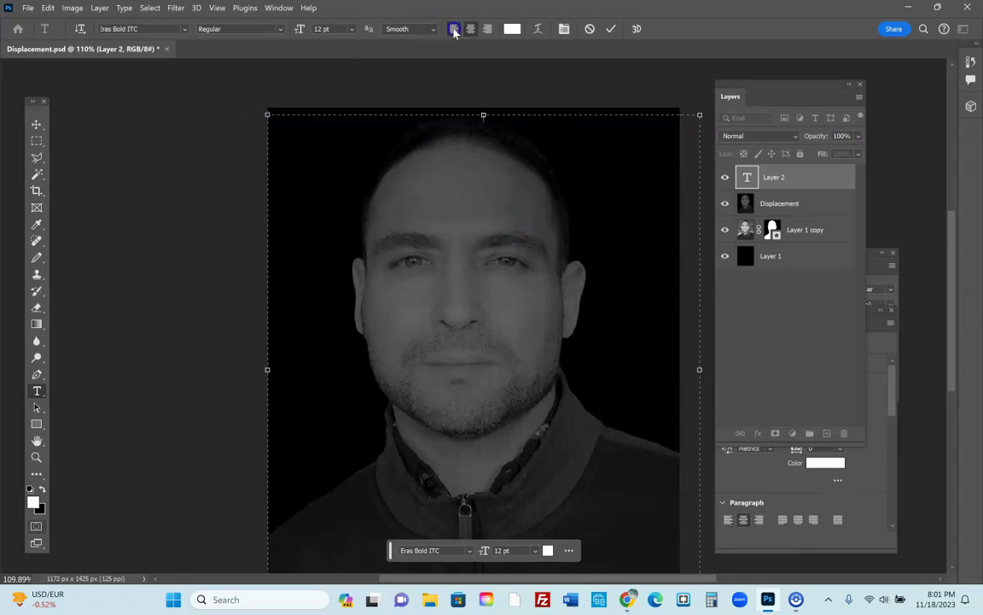
key(ctrl+v)
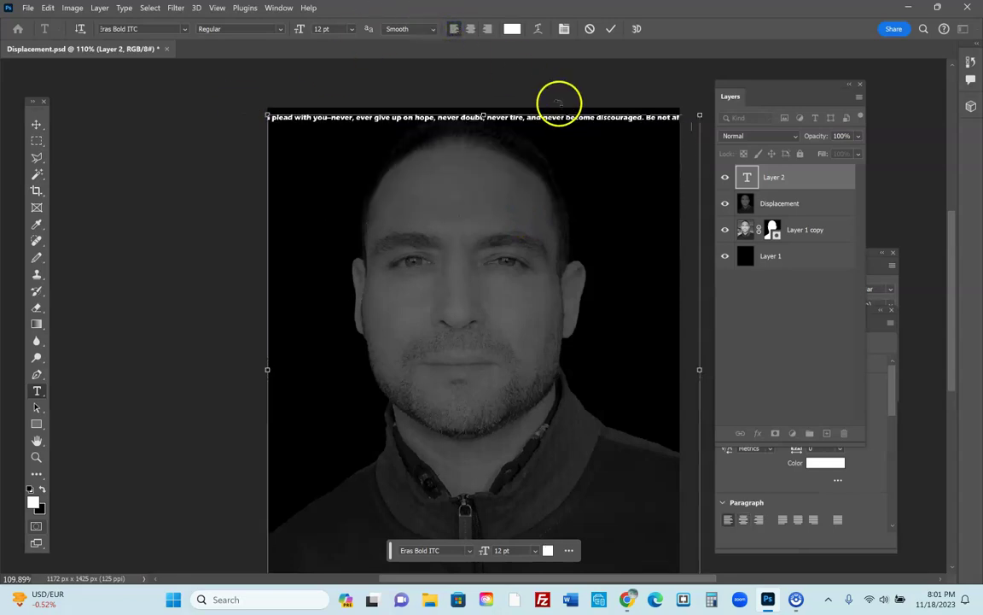
key(ctrl+v)
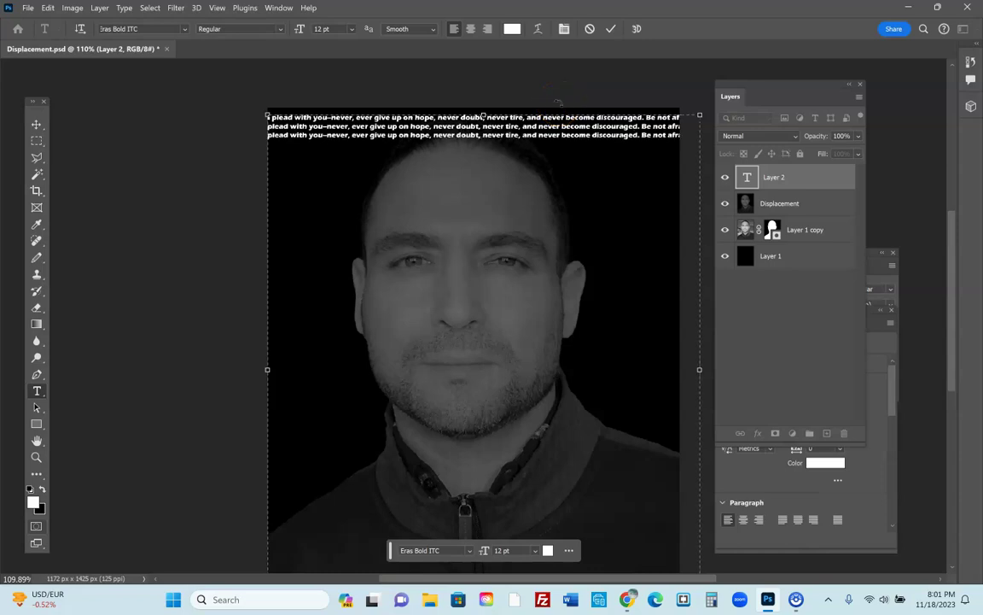
drag(680, 135, 195, 102)
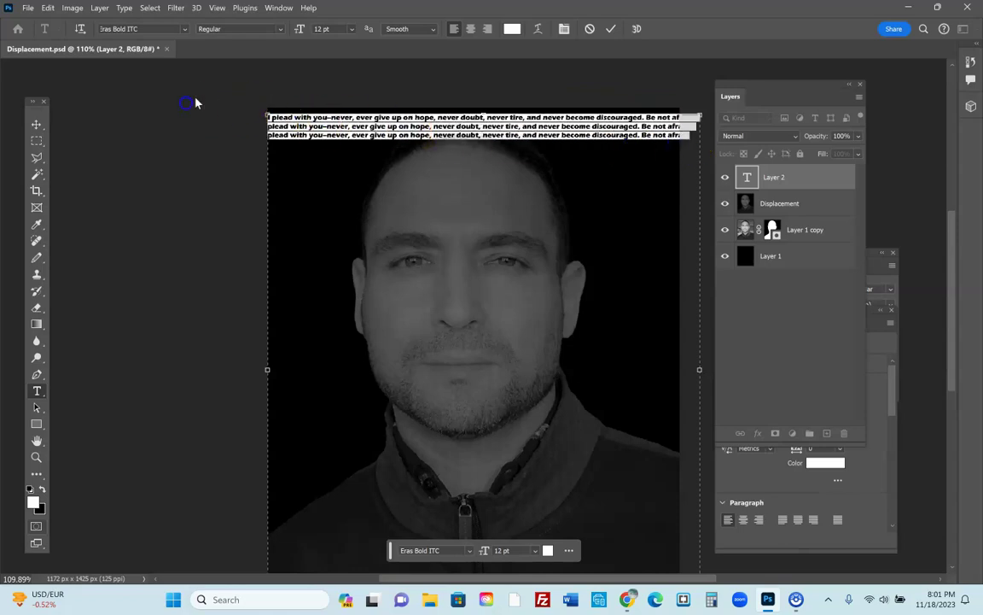
click(470, 29)
click(483, 117)
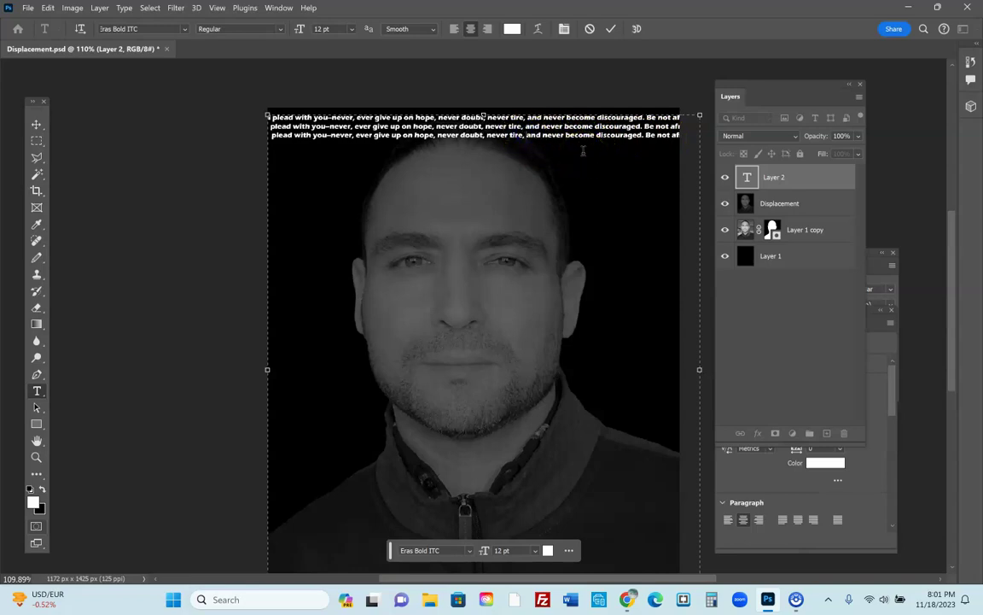
Step: Paste six more copies of the quote, then delete about nine surplus lines
key(ctrl+v)
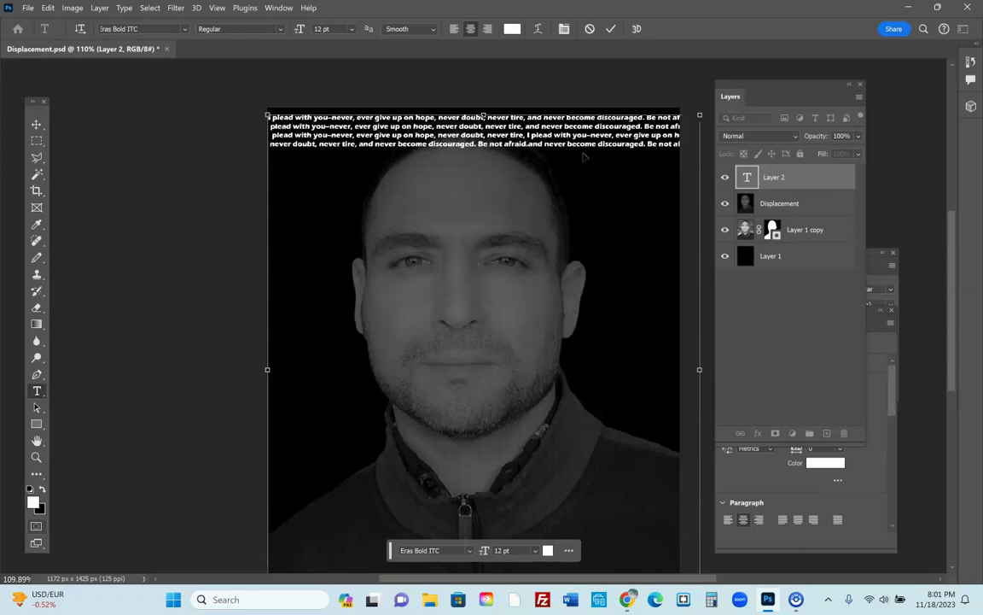
key(ctrl+v)
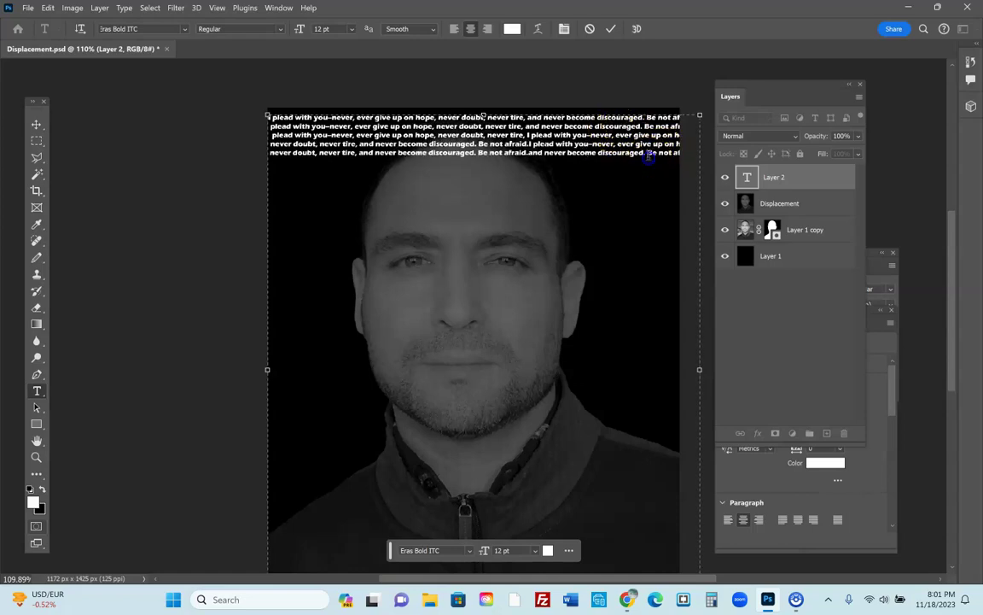
key(ctrl+v)
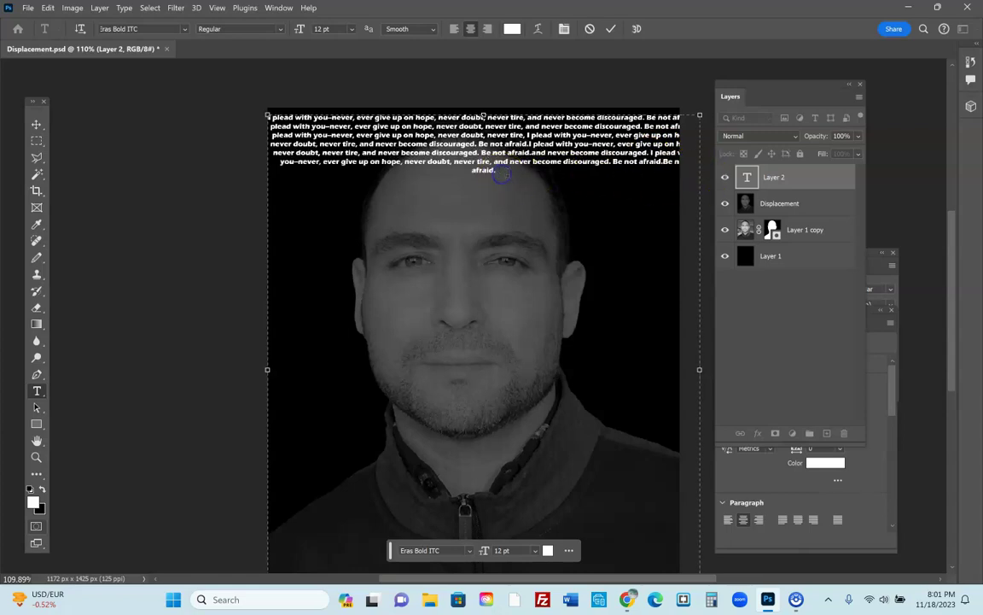
text(I plead with you–never, ever give up on hope, never doubt, never tire, and never become discouraged. Be not afraid.)
text(I plead with you–never, ever give up on hope, never doubt, never tire, and never become discouraged. Be not afraid.)
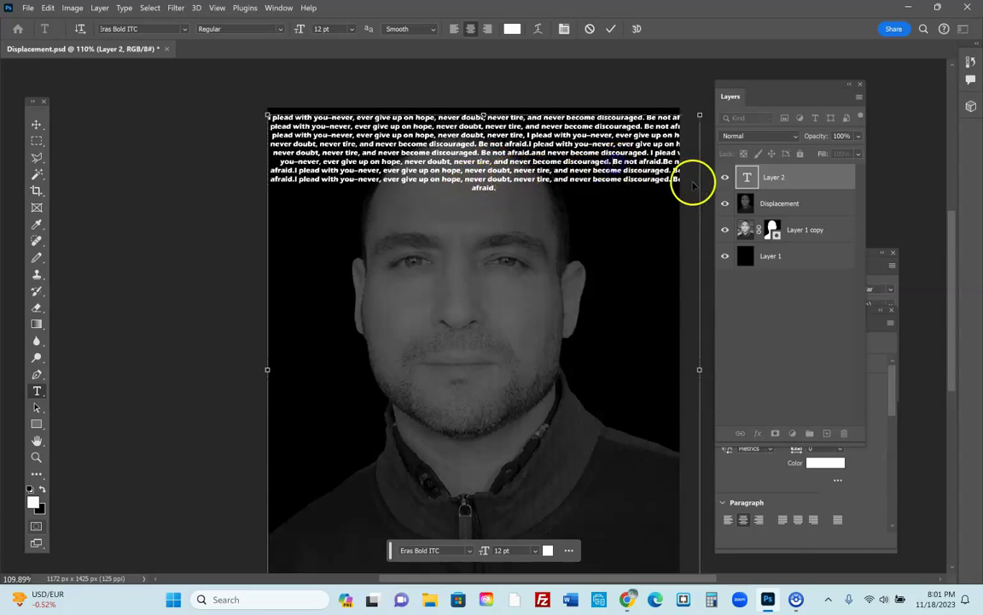
text(I plead with you–never, ever give up on hope, never doubt, never tire, and never become discouraged.)
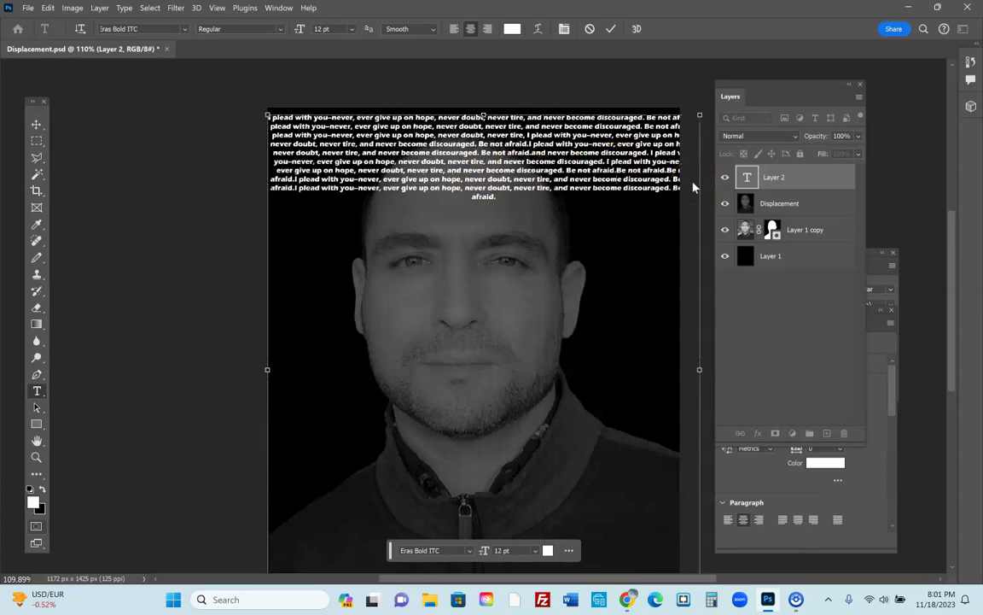
key(ctrl+v)
key(ctrl+v)
key(ctrl+v)
key(ctrl+v)
key(ctrl+v)
key(ctrl+v)
key(ctrl+v)
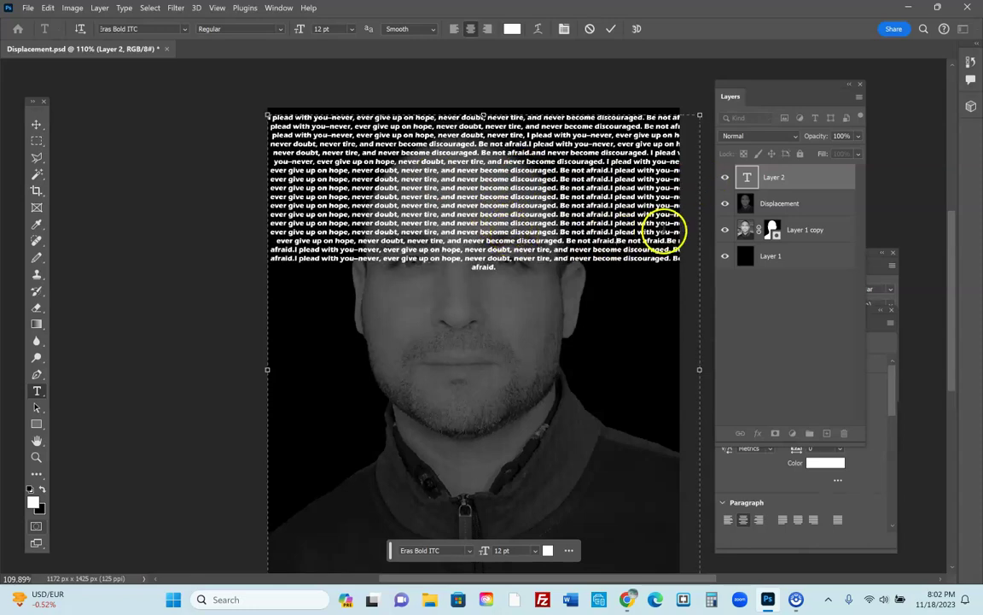
drag(683, 232, 442, 164)
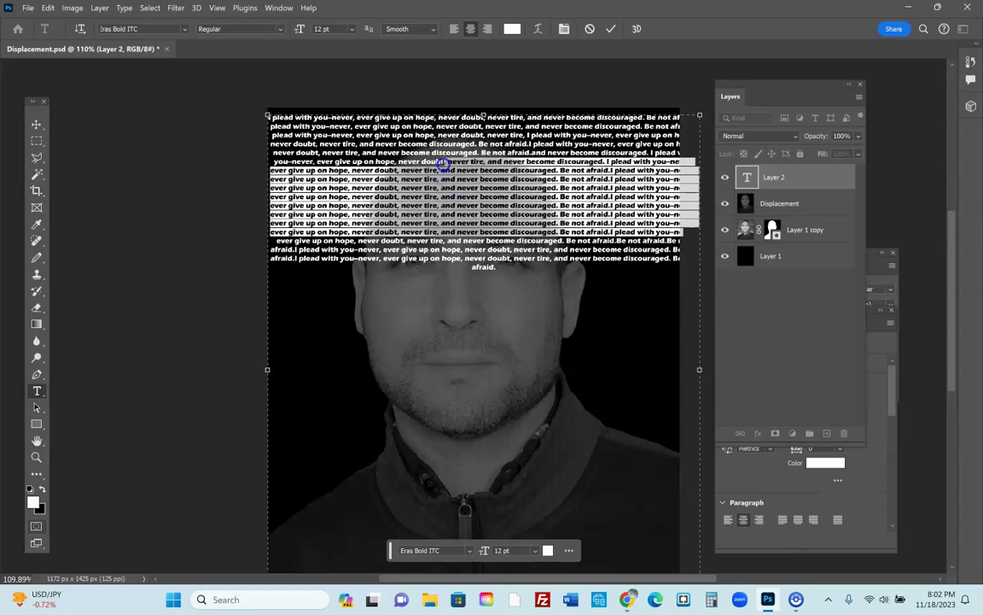
key(BackSpace)
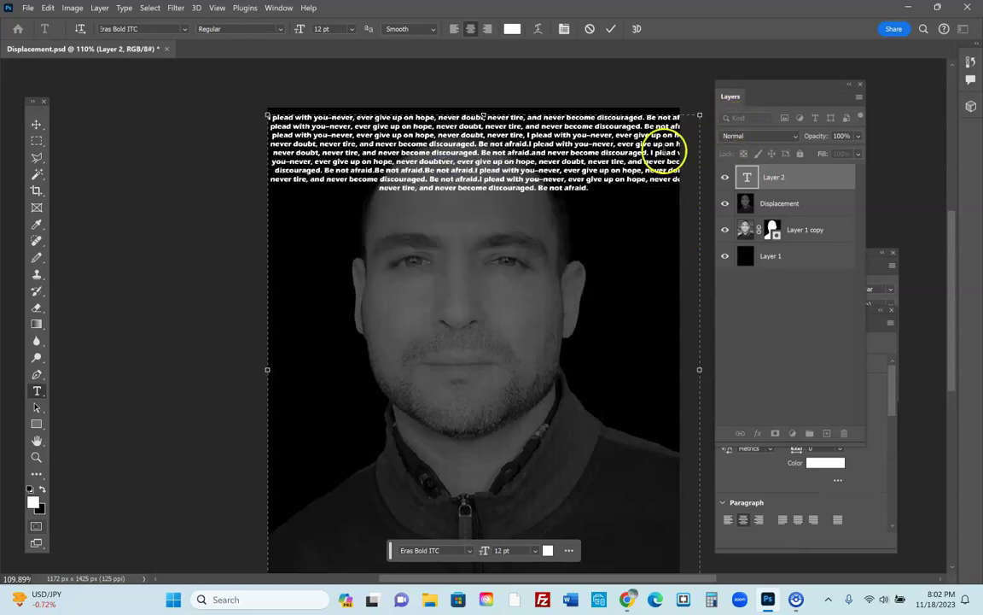
text(v)
Step: Append three more copies of the quote and select the whole paragraph
text(I plead with you—never, ever give up on hope, never doubt, never tire, and never become discouraged. Be not afraid.)
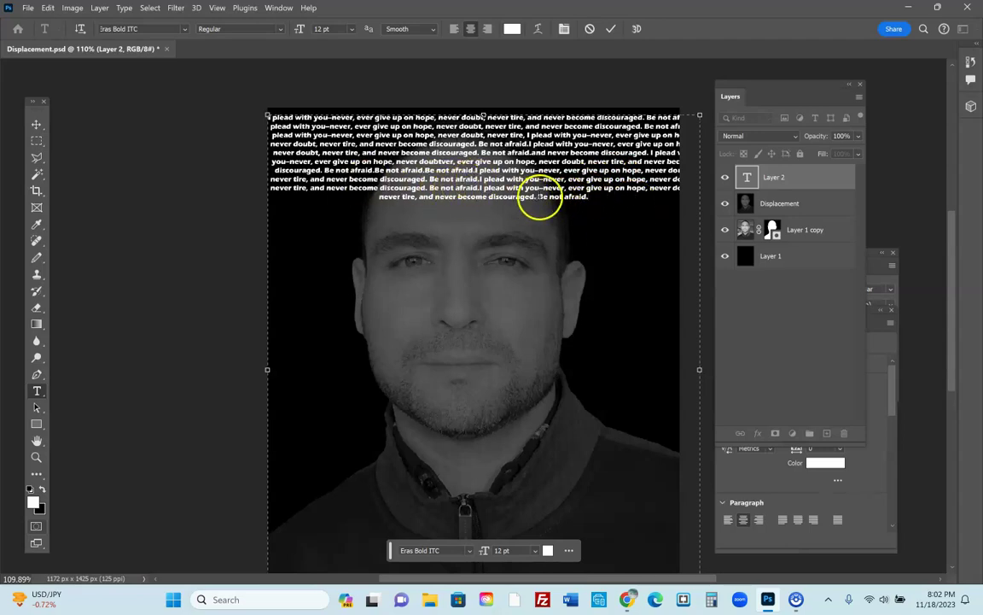
text(I plead with you—never, ever give up on hope, never doubt, never tire, and never become discouraged. Be not afraid.)
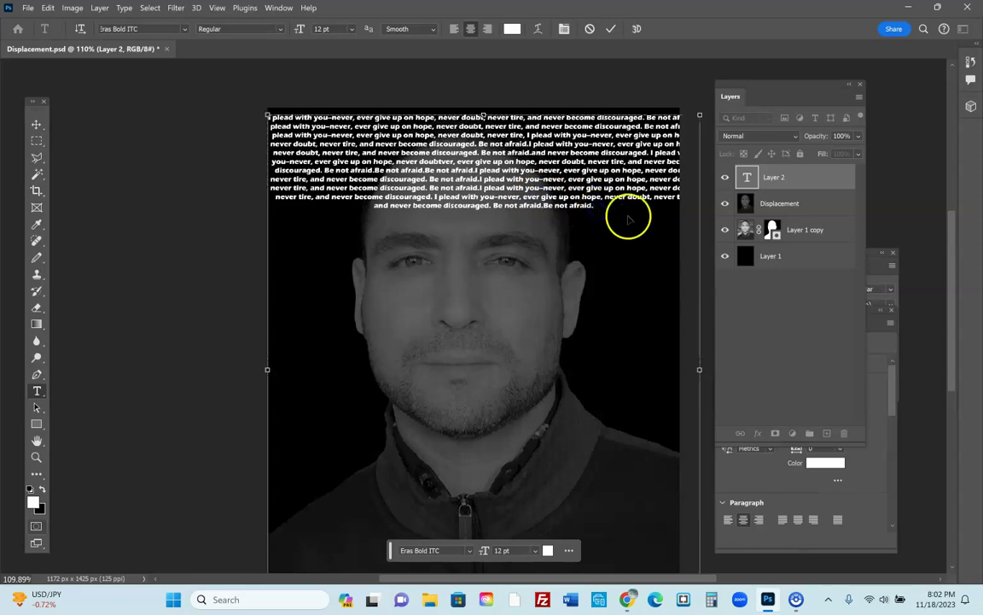
text(I plead with you–never, ever give up on hope, never doubt, never tire, and never become discouraged. Be not afraid.)
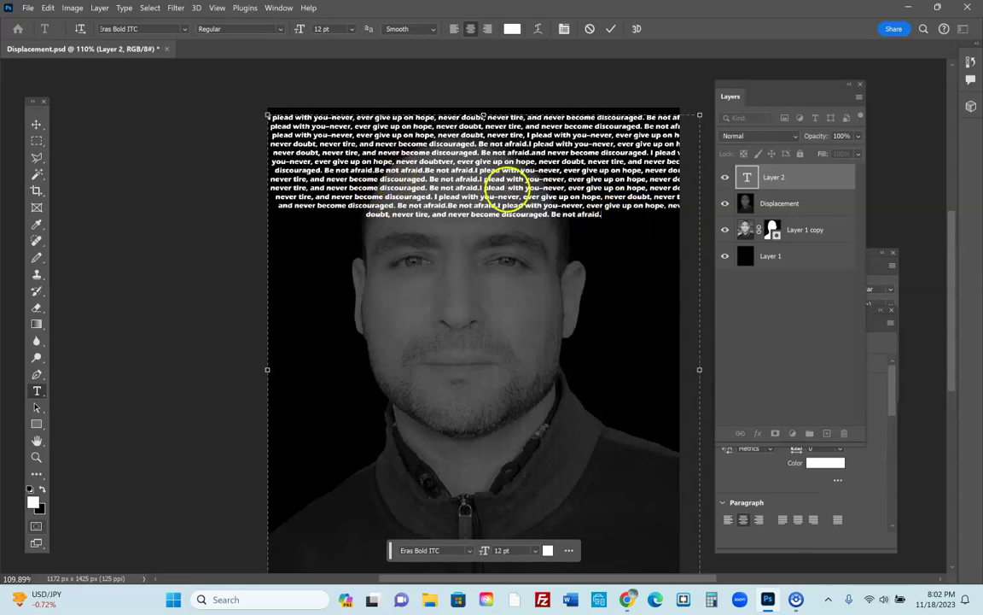
click(602, 215)
drag(602, 215, 283, 113)
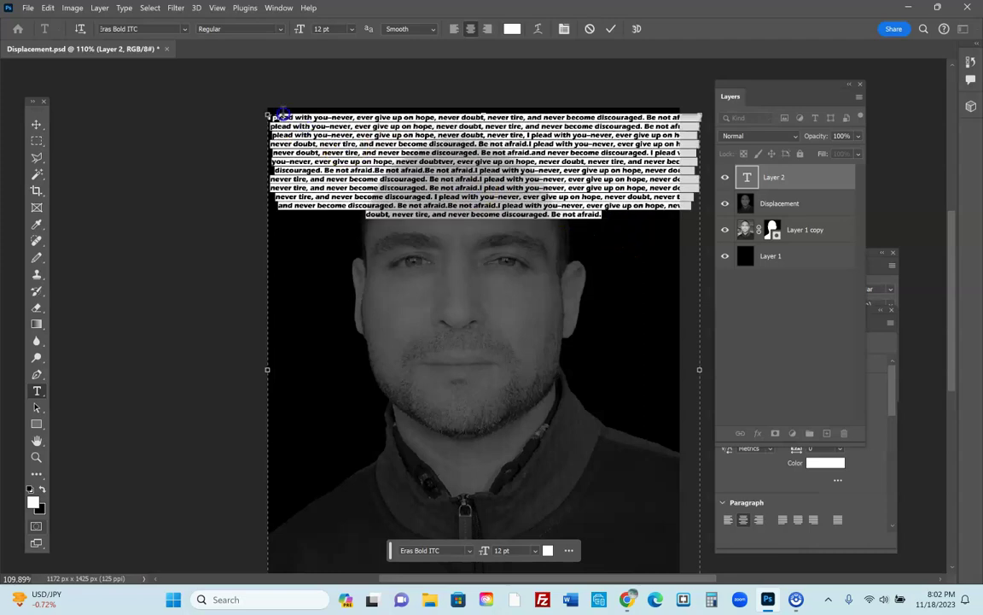
Step: Paste the paragraph repeatedly until the centred text runs past the headshot's bottom edge
click(603, 216)
key(ctrl+v)
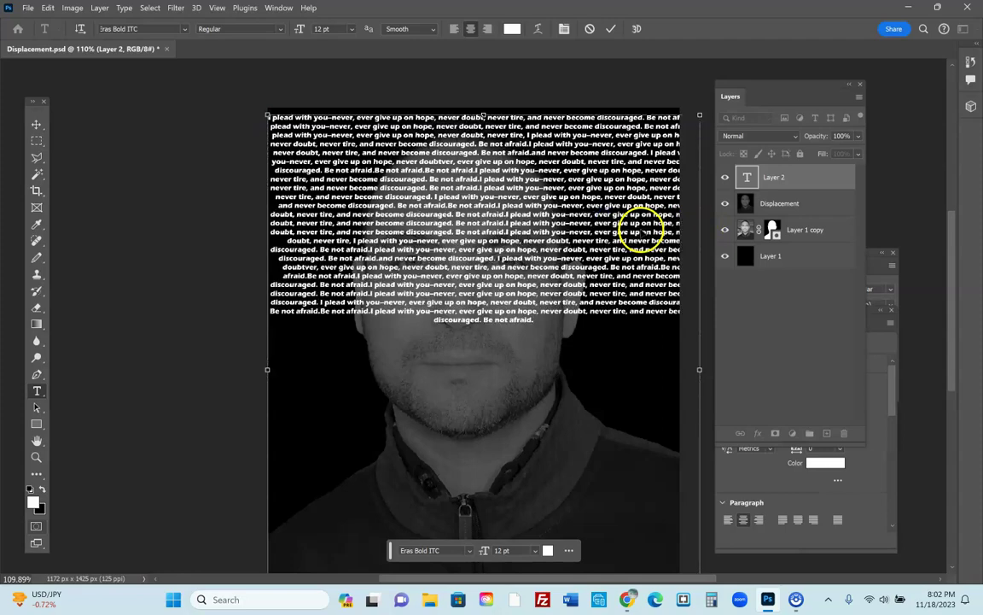
key(ctrl+v)
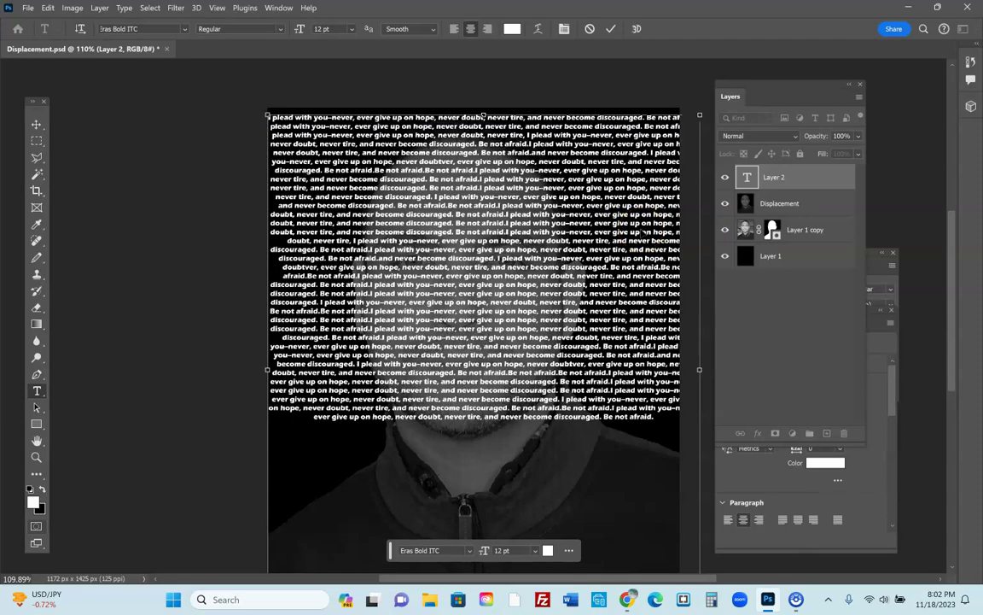
key(ctrl+v)
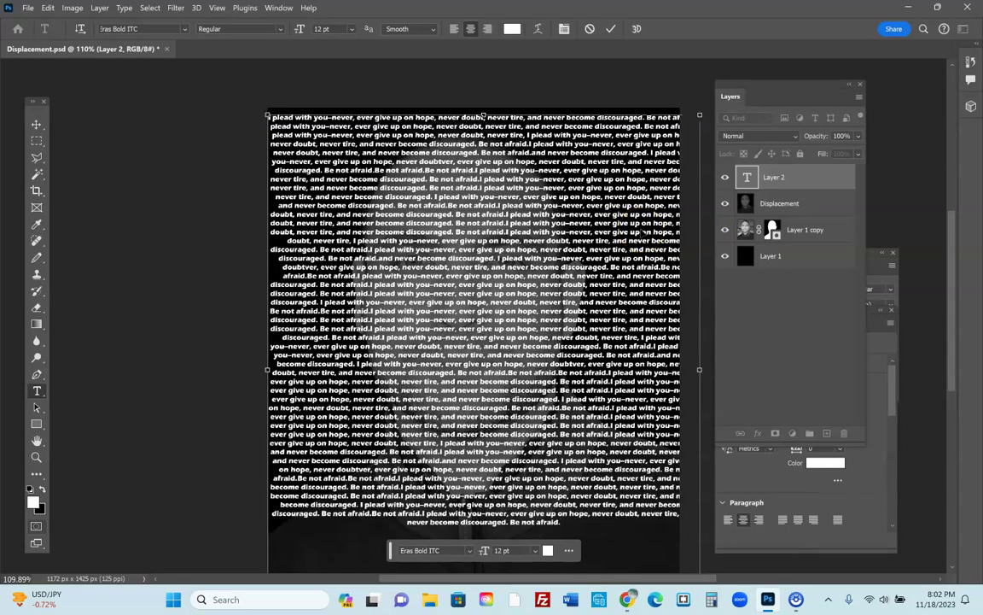
key(ctrl+v)
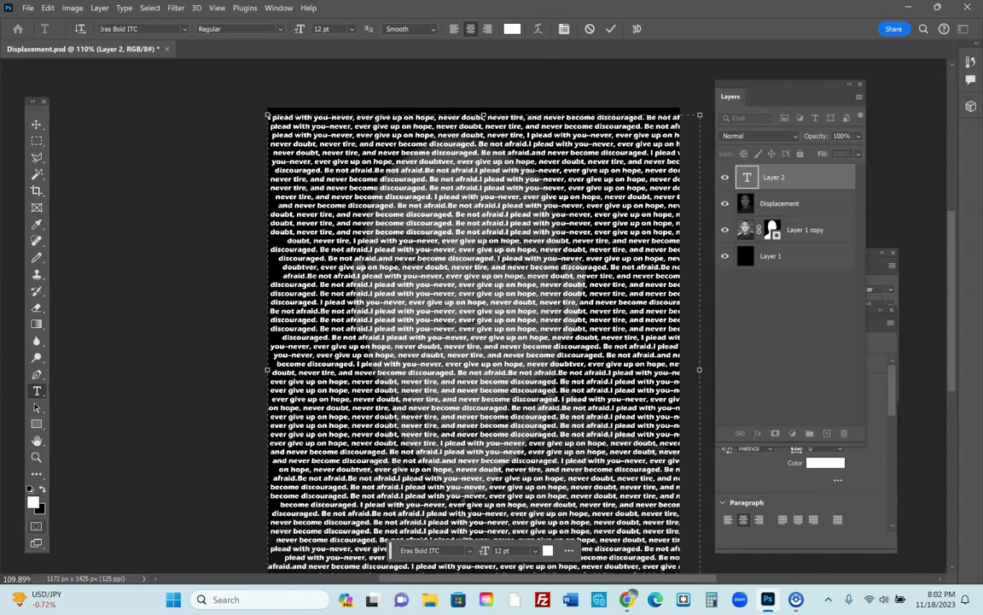
scroll(414, 204, up, 1)
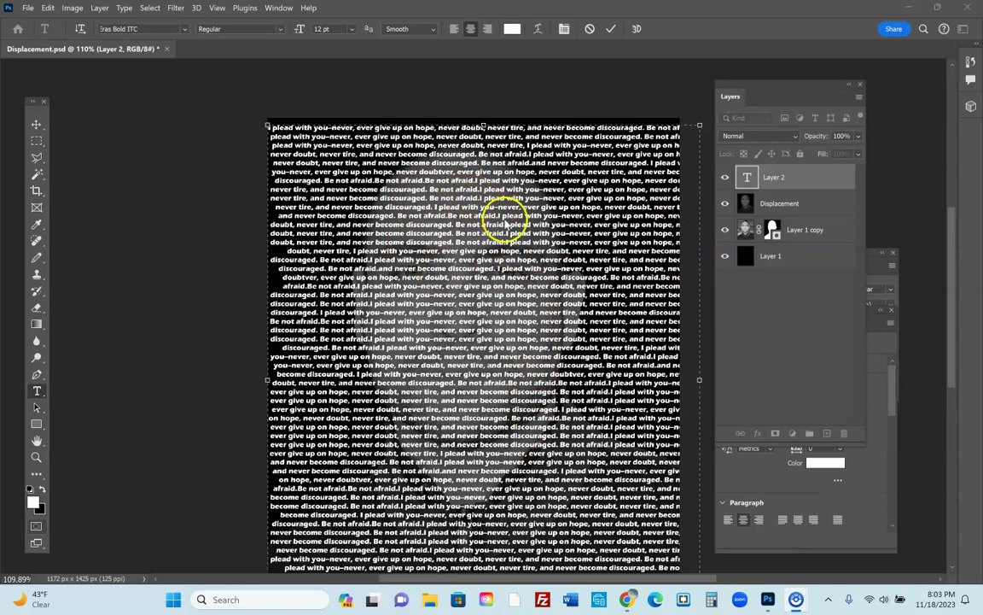
Step: Commit the quote text edits so the type layer is named after the quote's opening words
click(787, 177)
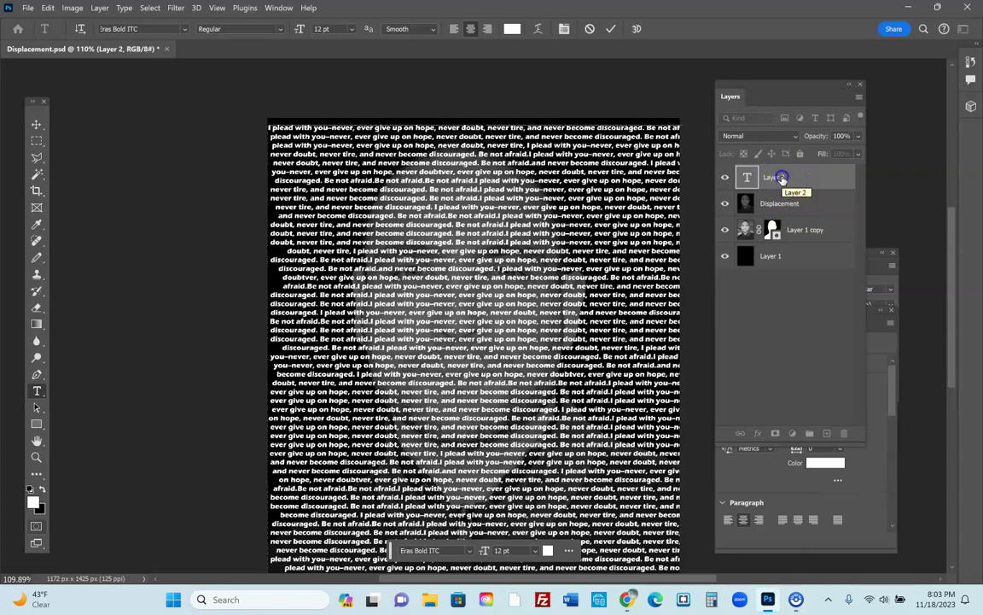
click(782, 179)
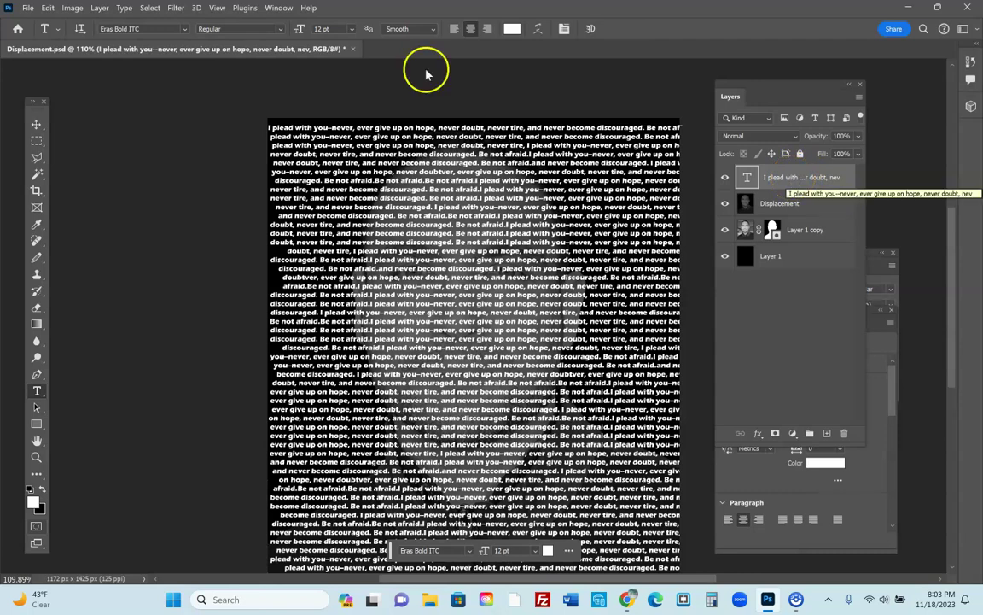
Step: Undo the earlier displacement of the quote text and reselect the text layer
click(175, 8)
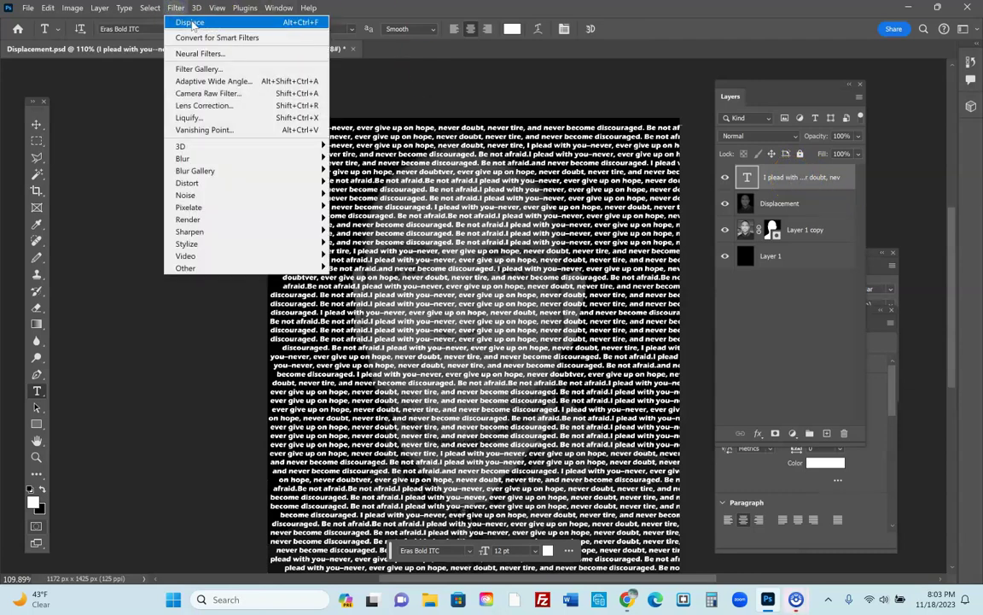
click(195, 24)
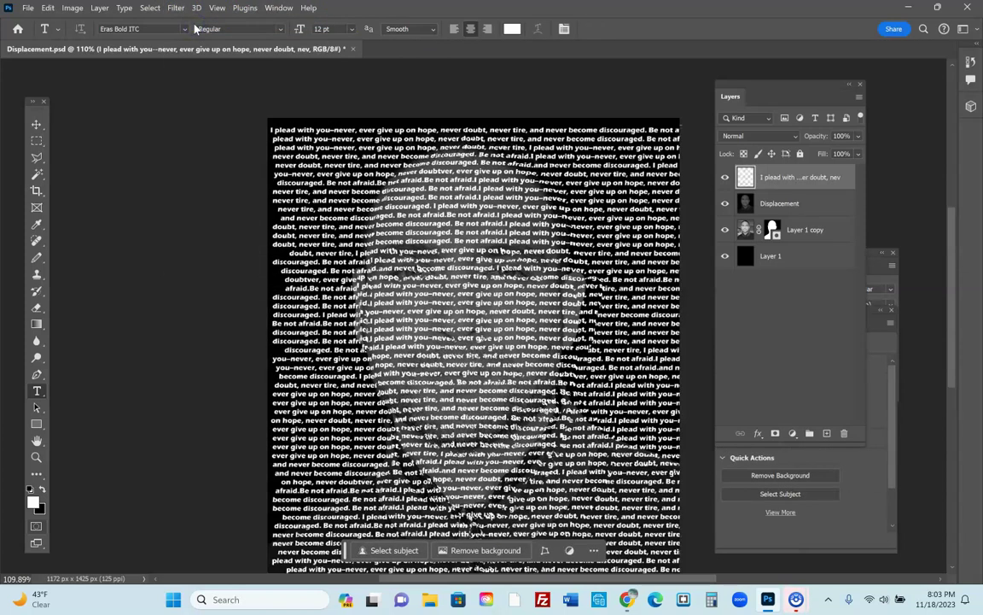
click(204, 29)
key(ctrl+z)
click(787, 178)
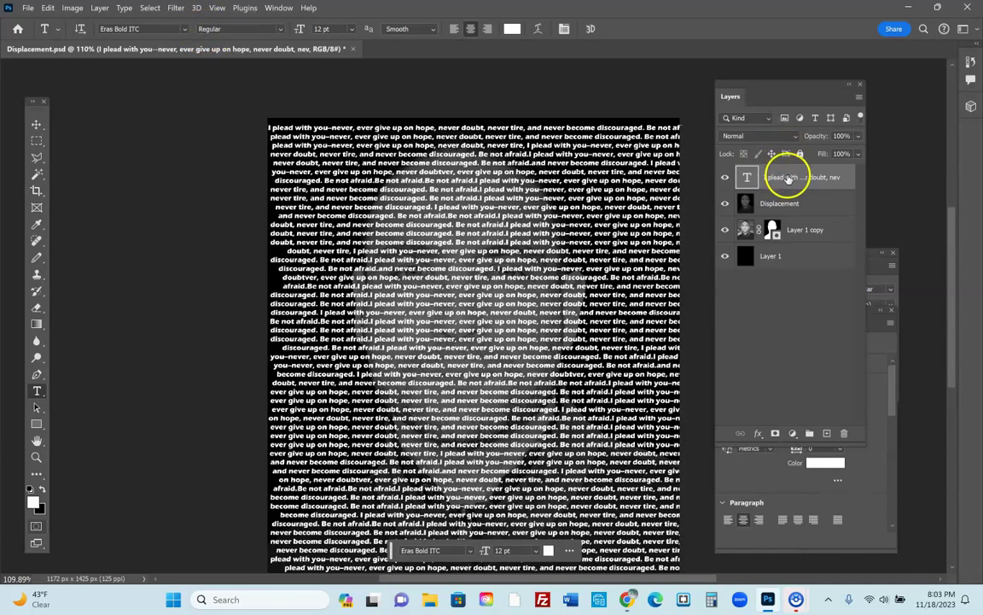
Step: Rasterize the quote text and apply Filter > Distort > Displace using Displacement.psd as the map
click(175, 8)
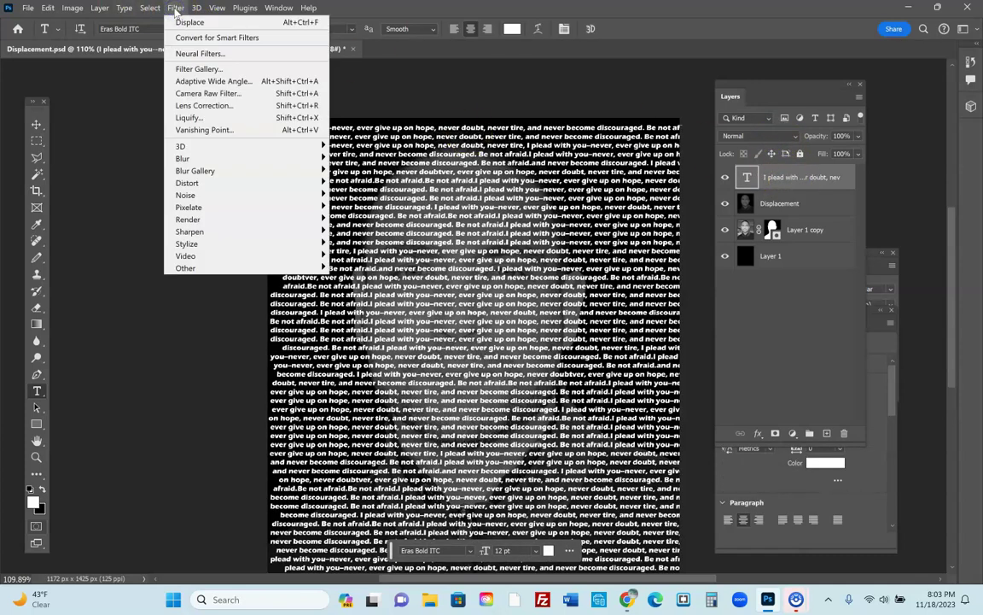
click(217, 183)
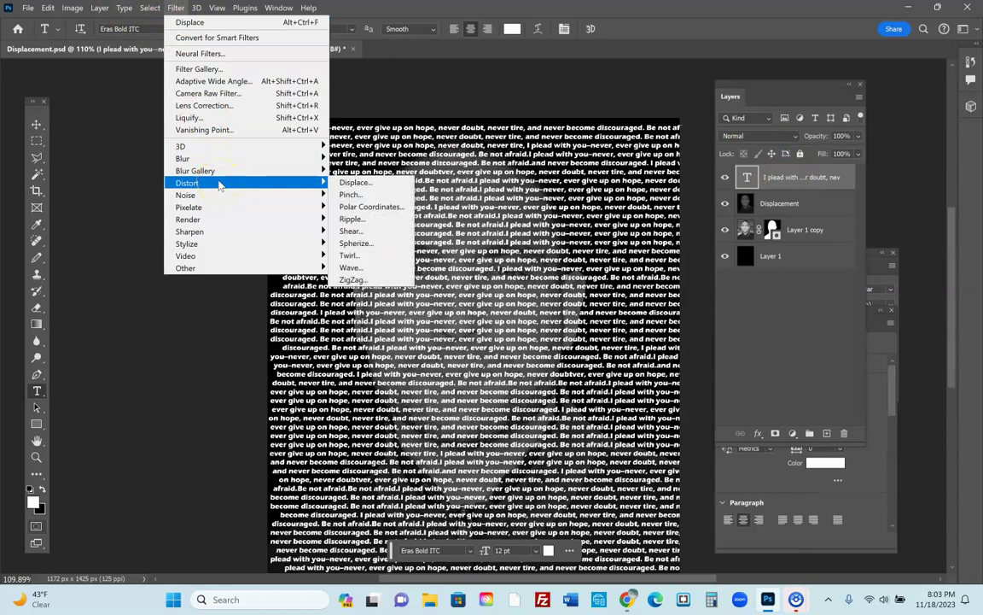
click(354, 183)
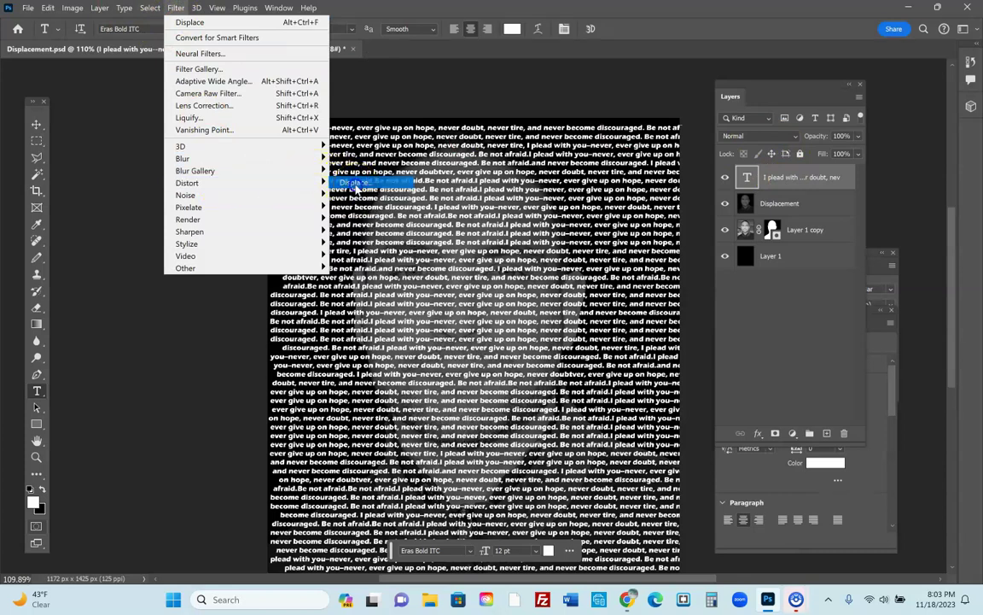
click(648, 240)
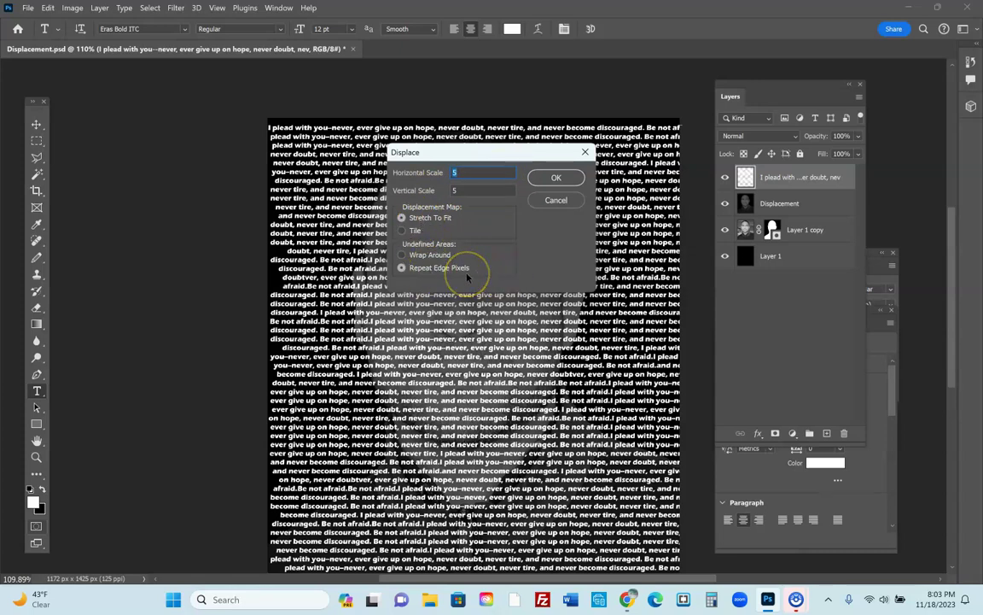
click(549, 179)
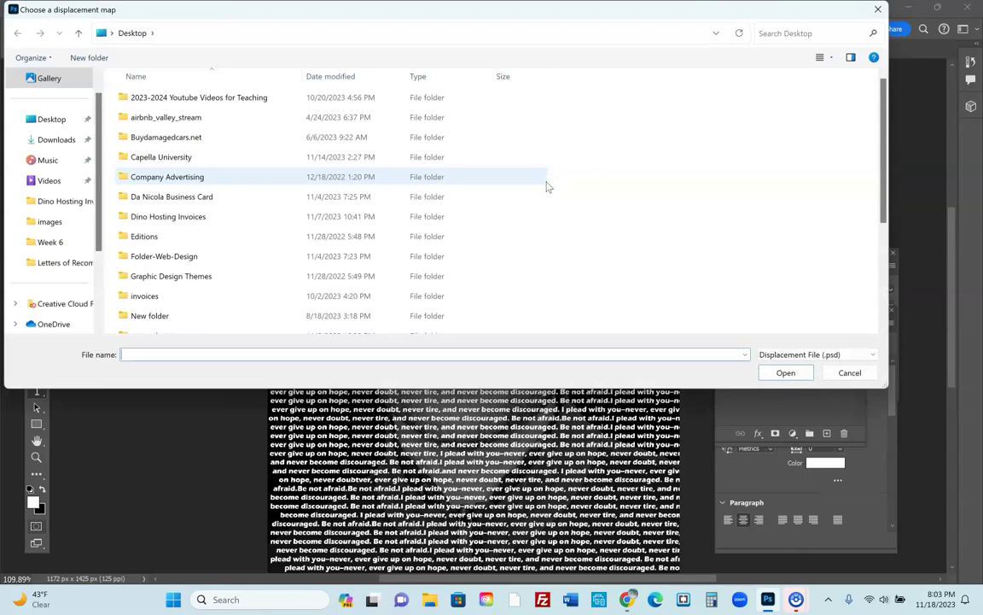
scroll(296, 212, down, 3)
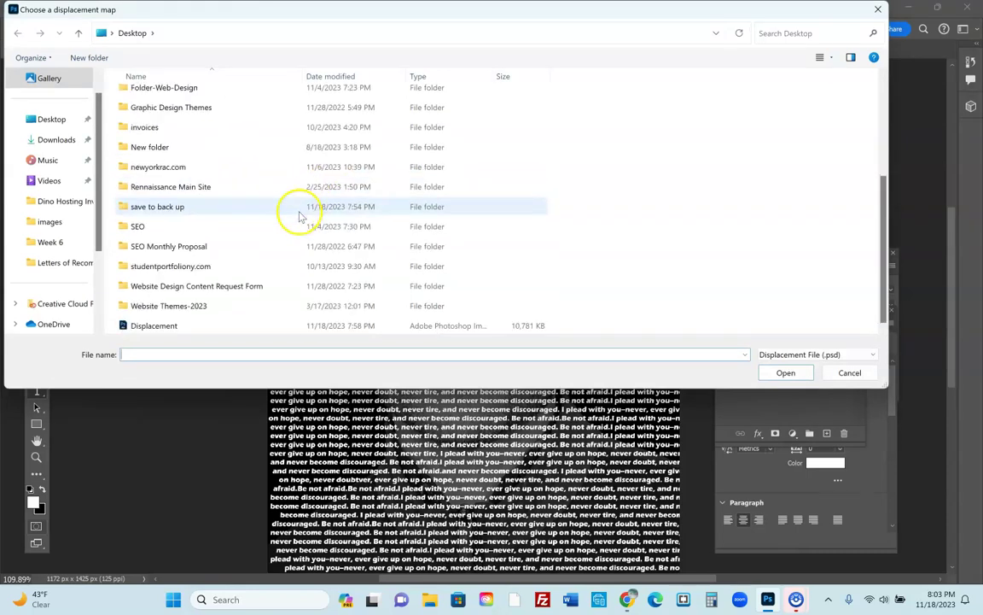
click(161, 328)
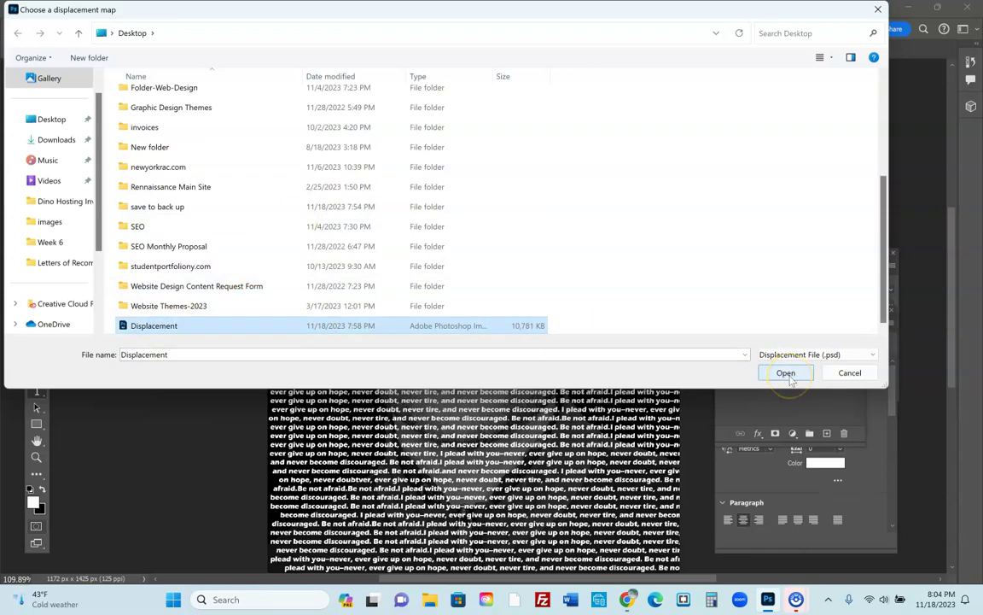
click(786, 373)
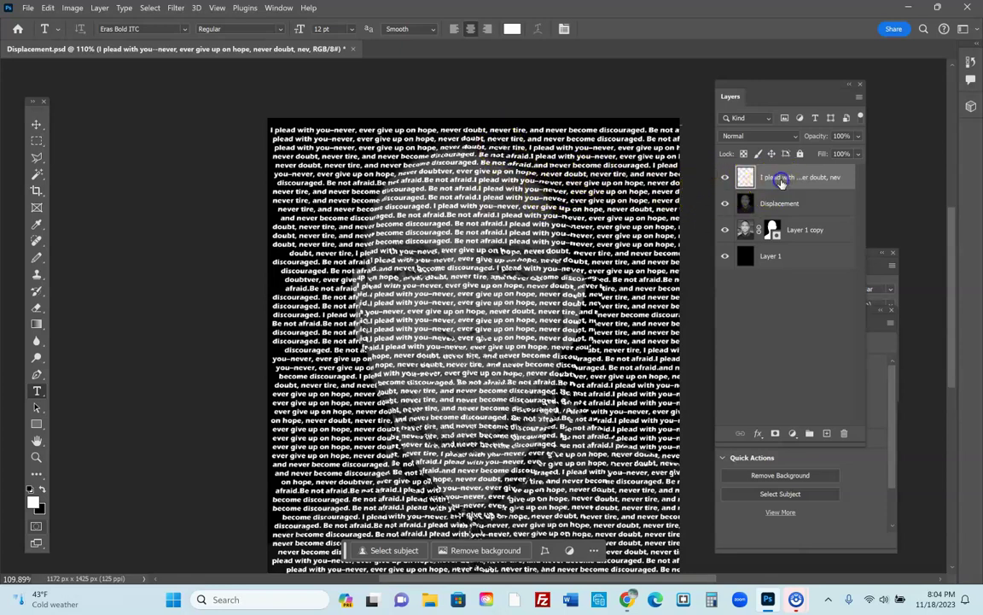
Step: Set the warped quote text layer's blend mode to Overlay
click(795, 137)
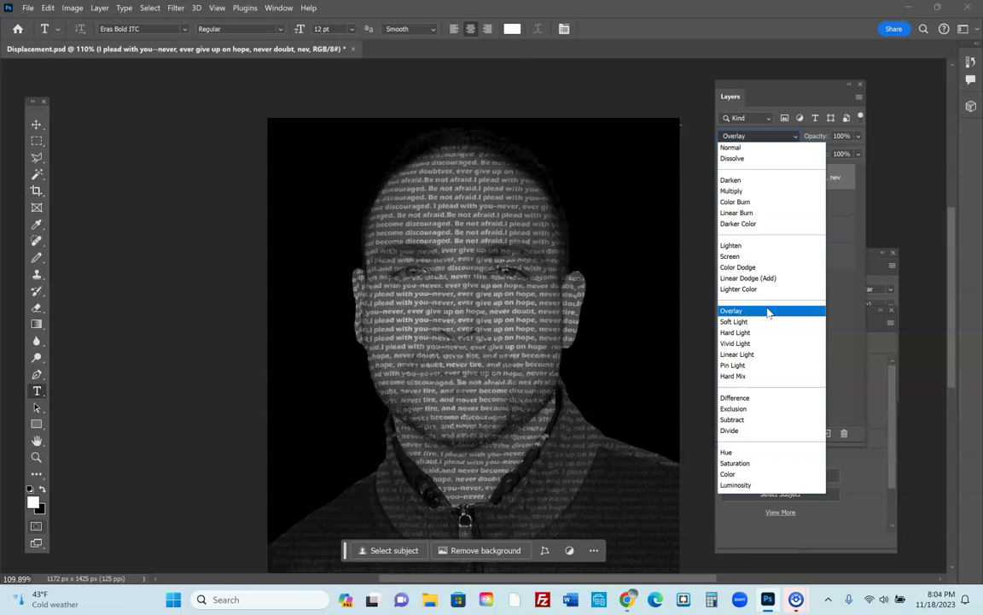
click(768, 311)
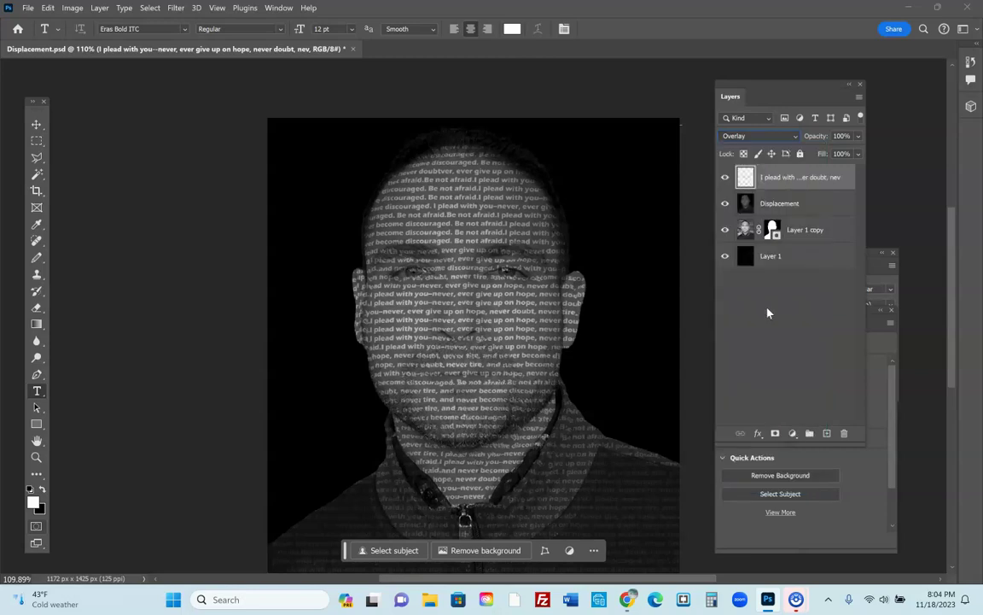
click(774, 180)
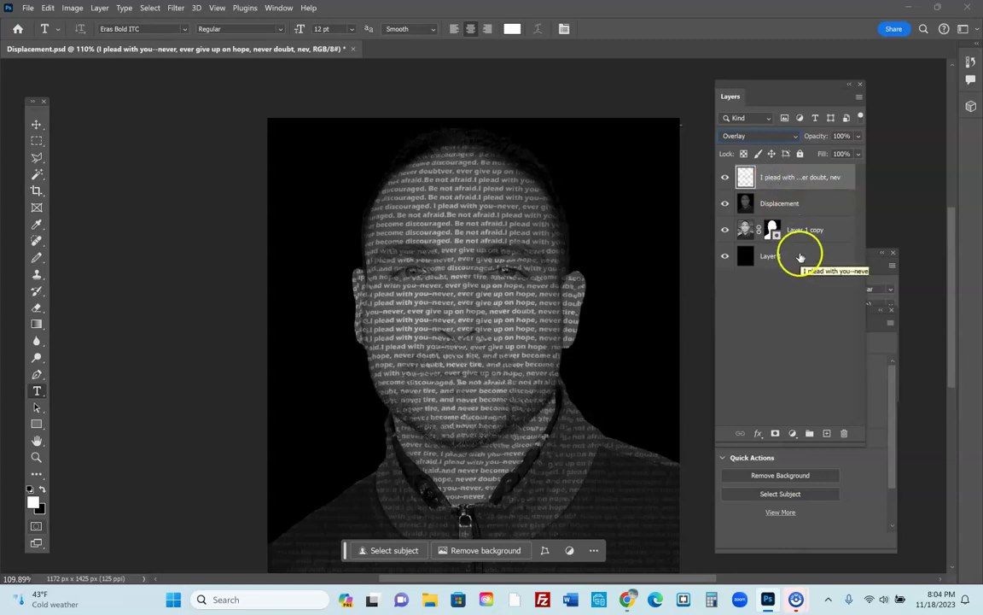
click(793, 433)
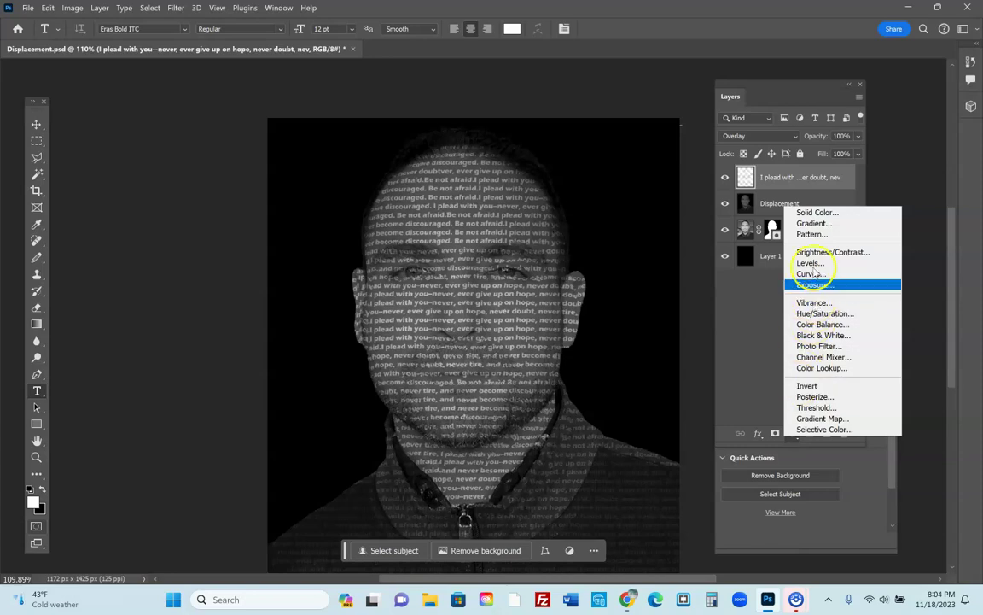
Step: Add a Gradient Fill layer above the text, accepting the default gradient settings
click(816, 223)
click(784, 209)
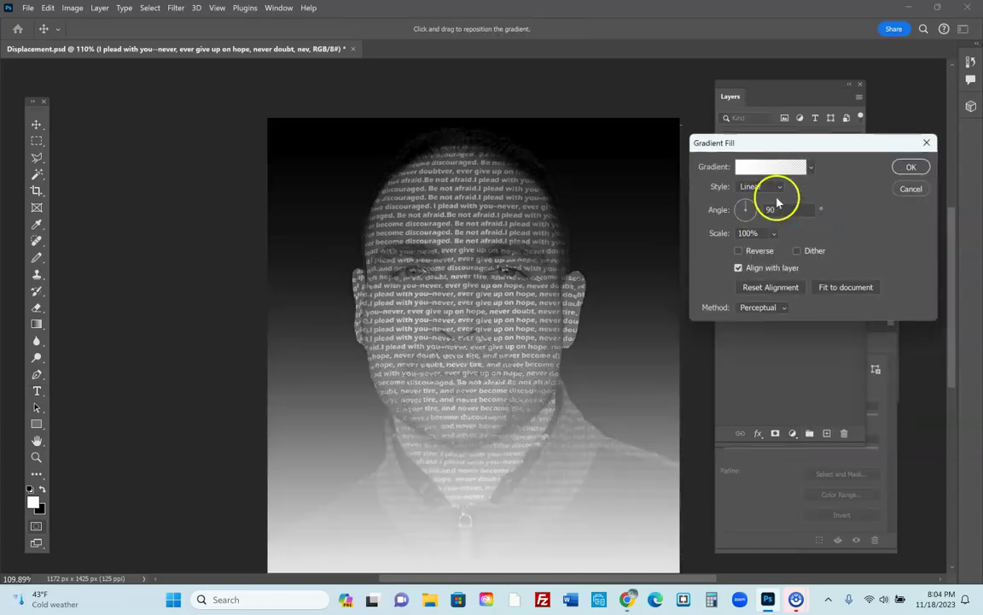
click(917, 167)
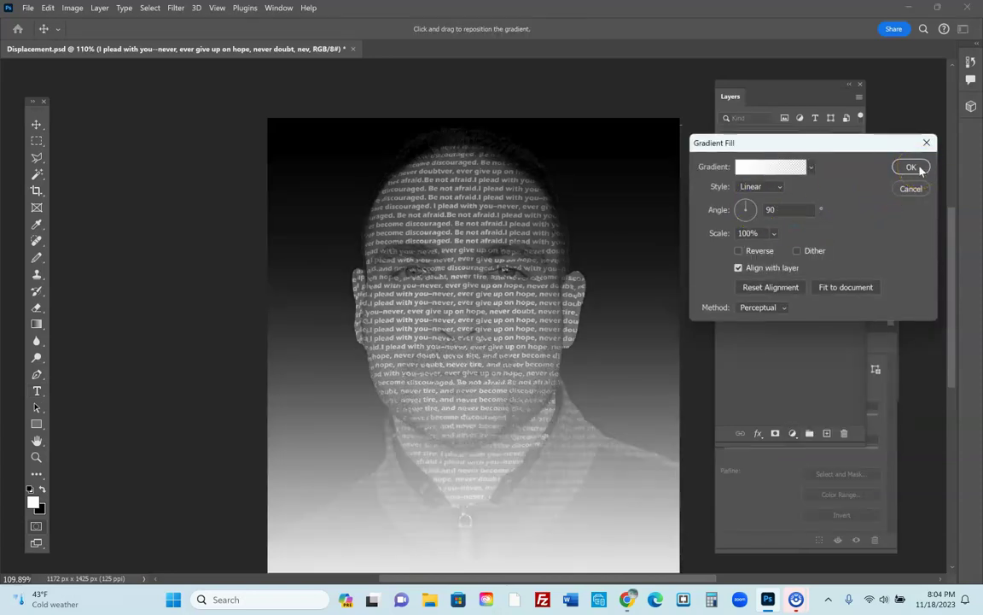
click(821, 271)
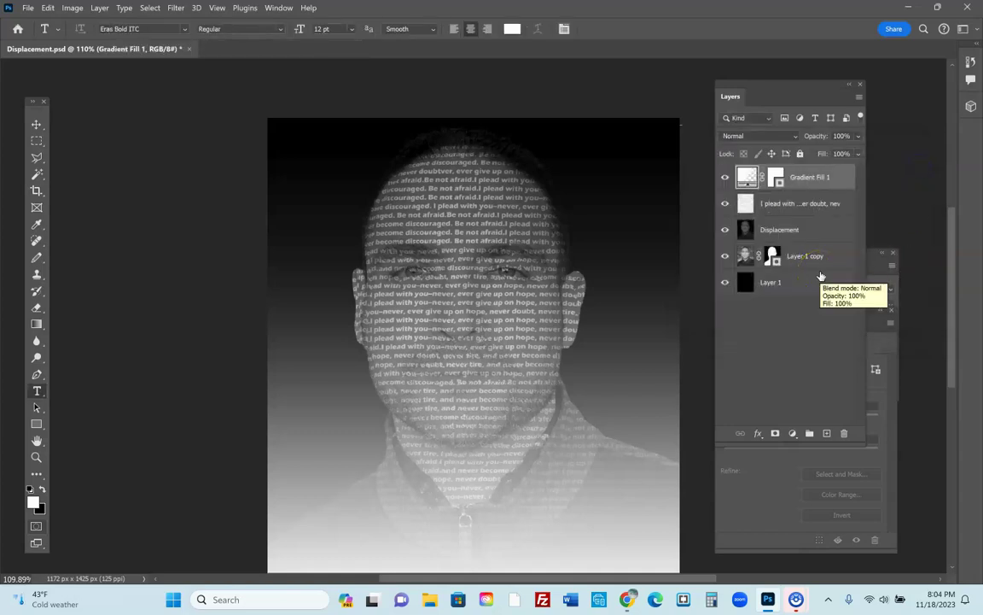
Step: Switch Gradient Fill 1 to Color blend mode and reopen its gradient settings
click(795, 136)
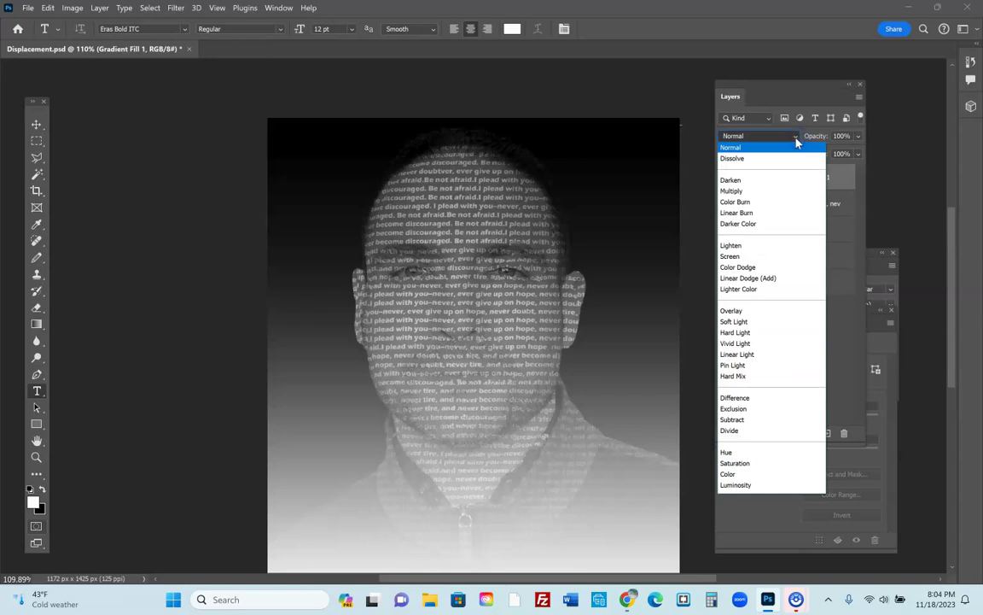
click(737, 475)
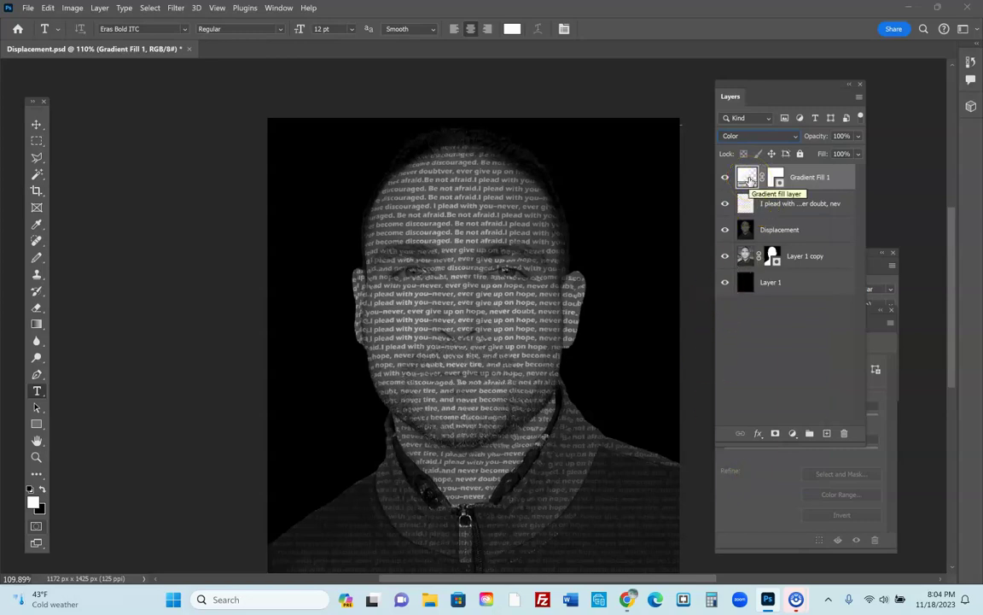
double_click(748, 176)
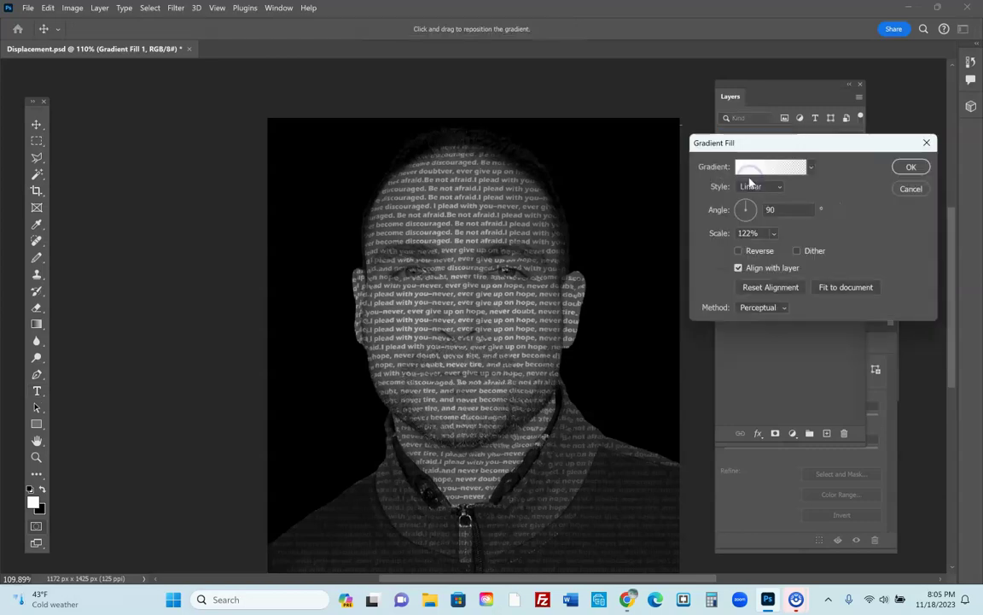
drag(760, 196, 752, 145)
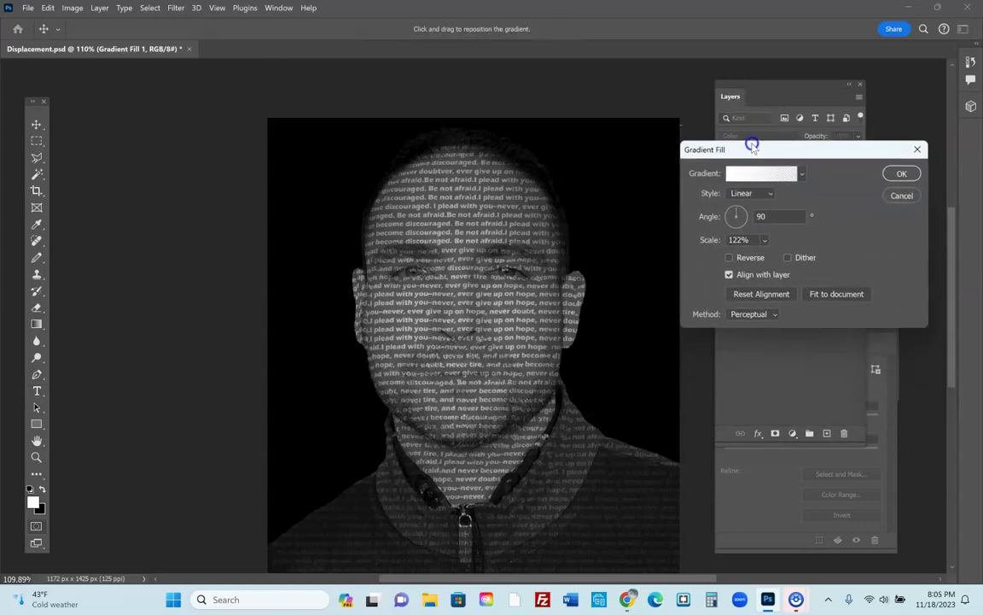
Step: Browse the Basics, Blues and Purples gradient preset folders
click(801, 173)
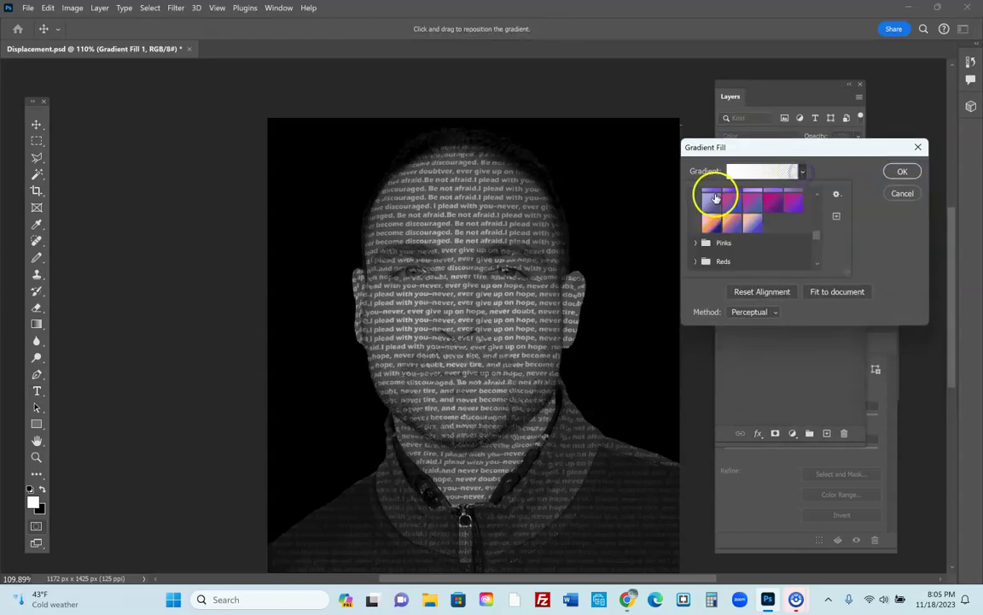
click(700, 243)
scroll(700, 242, up, 2)
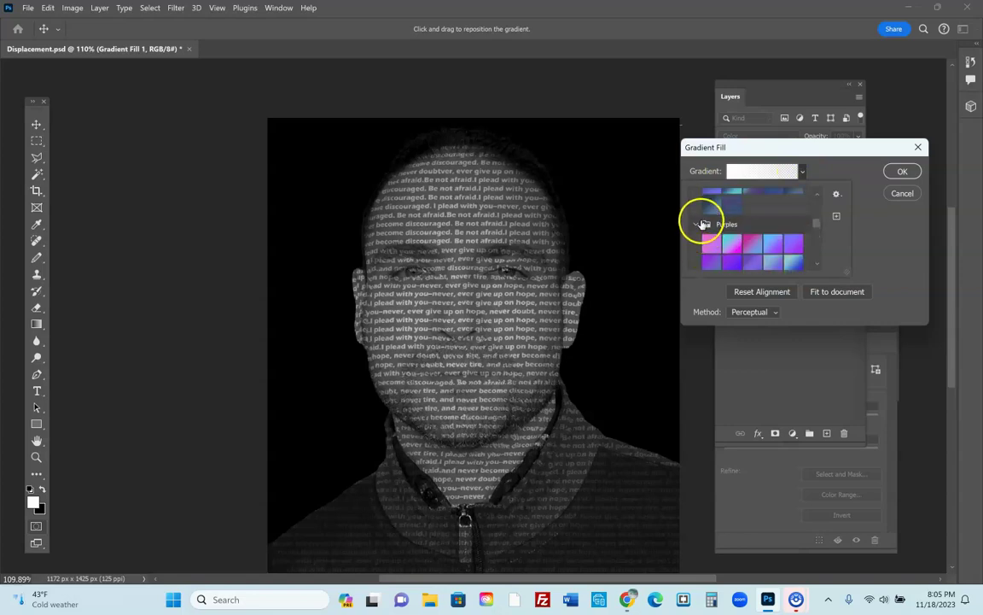
click(698, 225)
scroll(699, 230, up, 4)
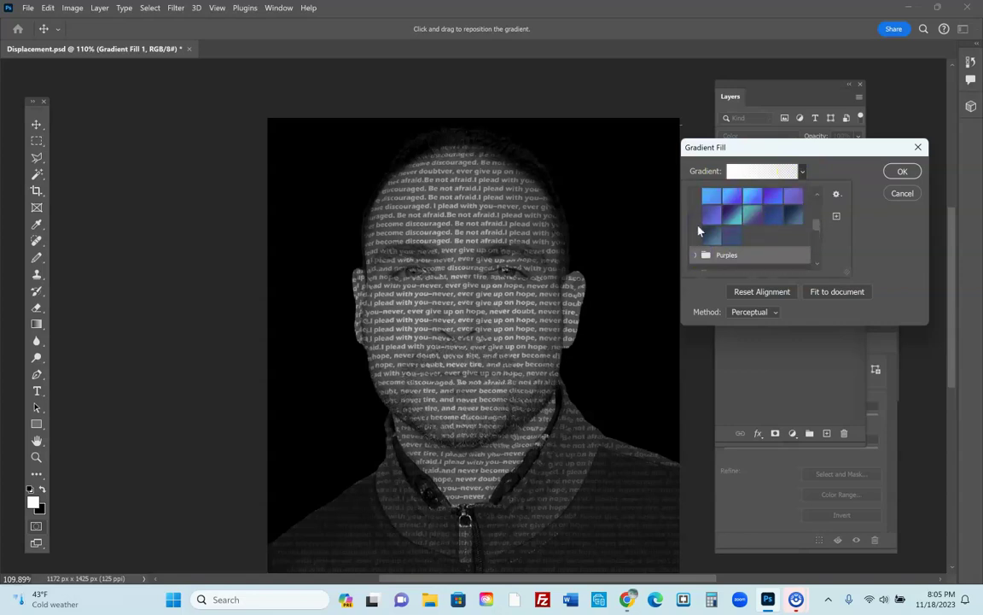
click(696, 218)
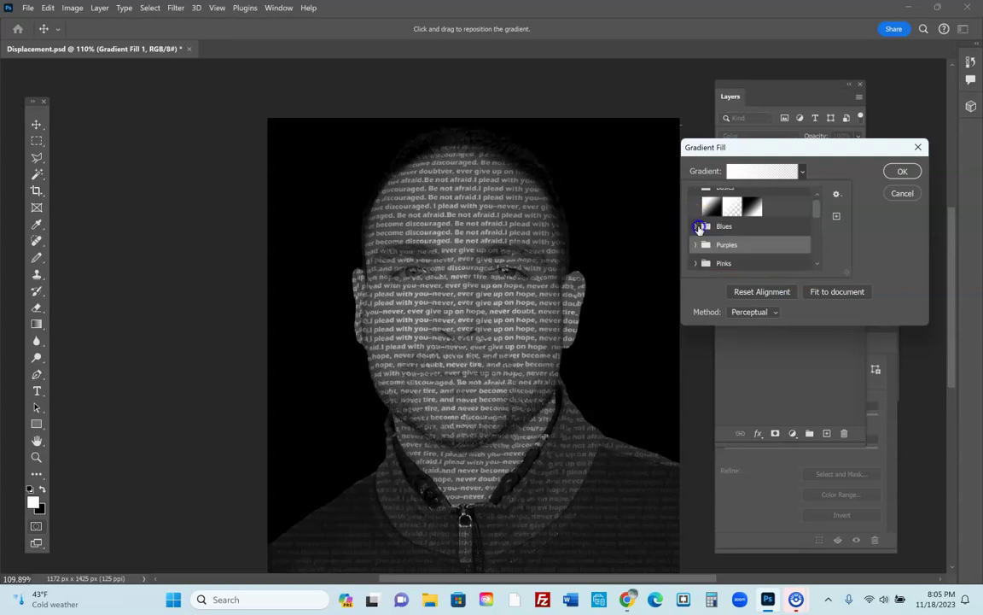
scroll(698, 226, up, 3)
click(700, 197)
click(698, 198)
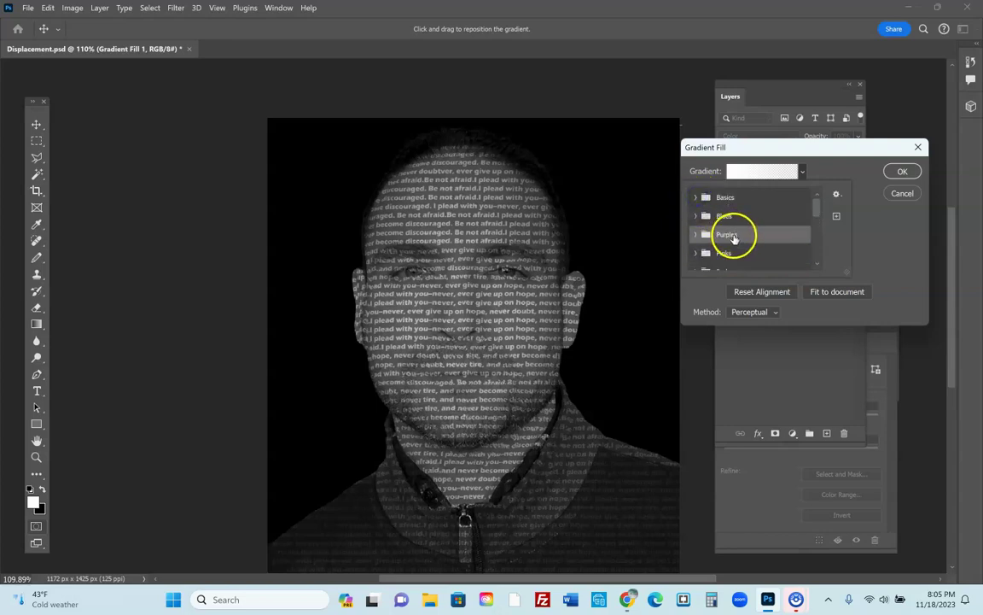
click(696, 197)
click(696, 198)
click(695, 216)
scroll(751, 256, down, 2)
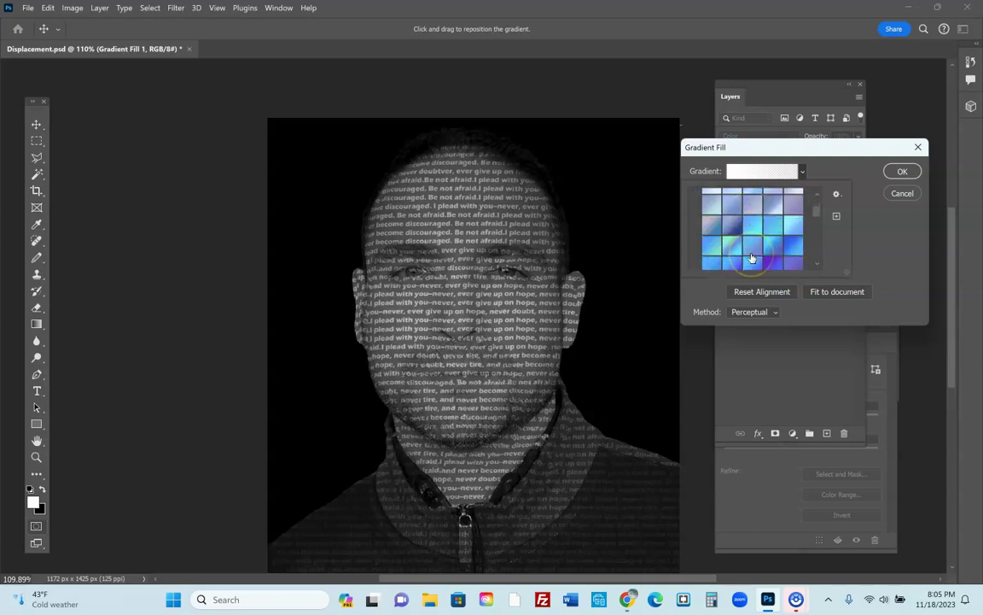
Step: Preview several blue and cyan preset gradients on the portrait
click(766, 253)
click(796, 227)
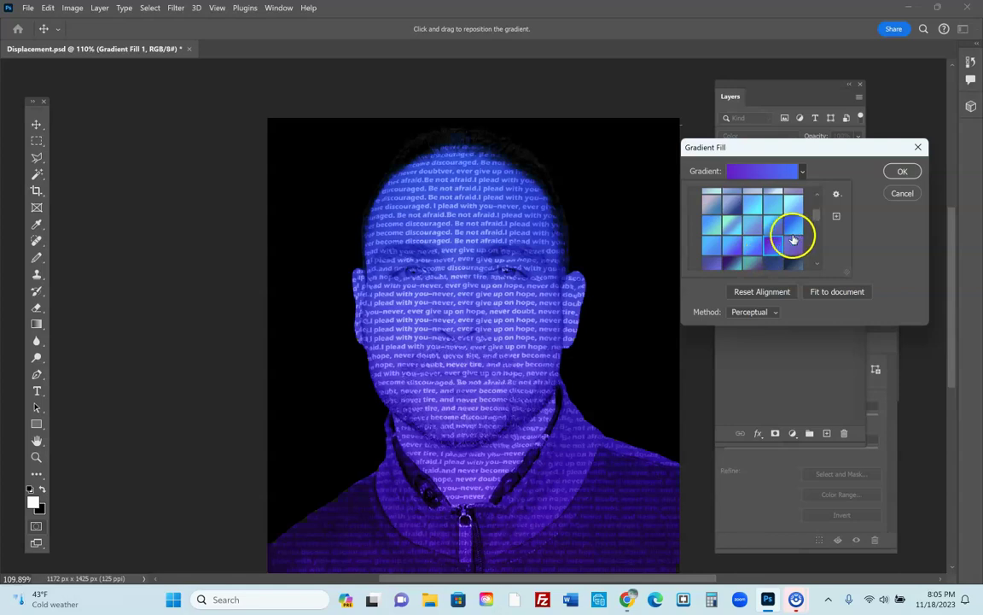
click(779, 207)
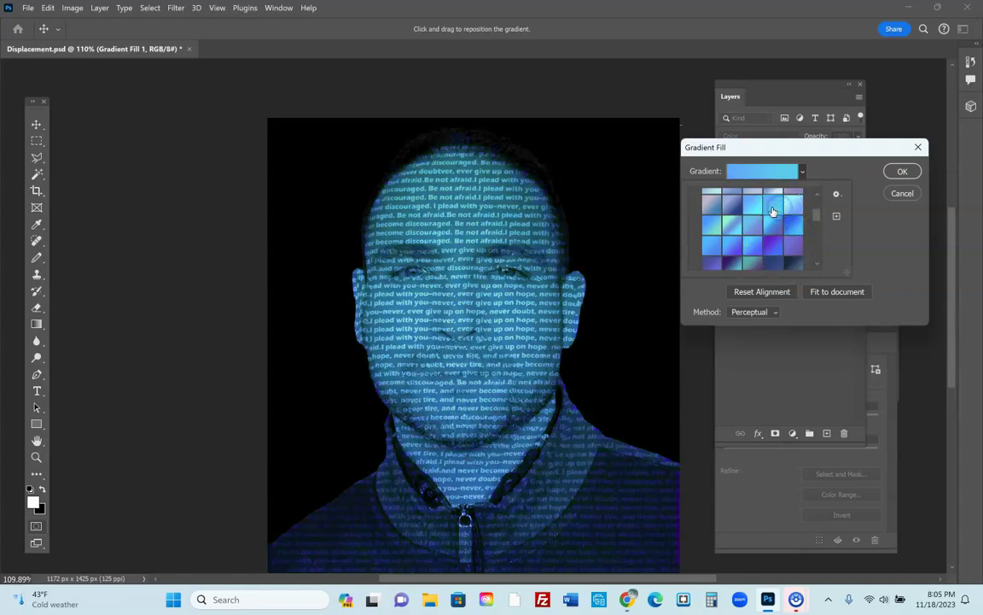
click(759, 209)
click(734, 212)
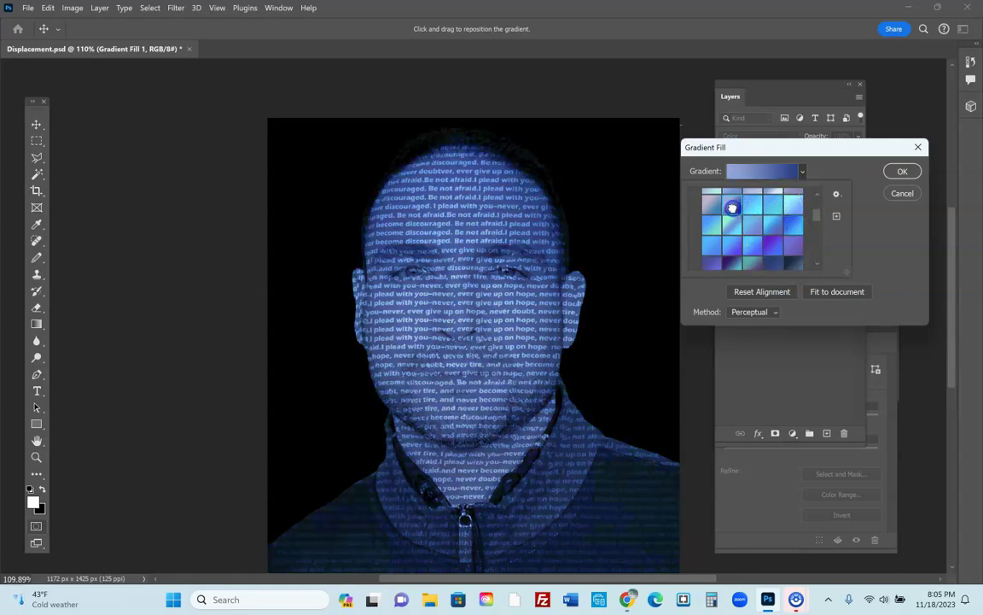
click(789, 205)
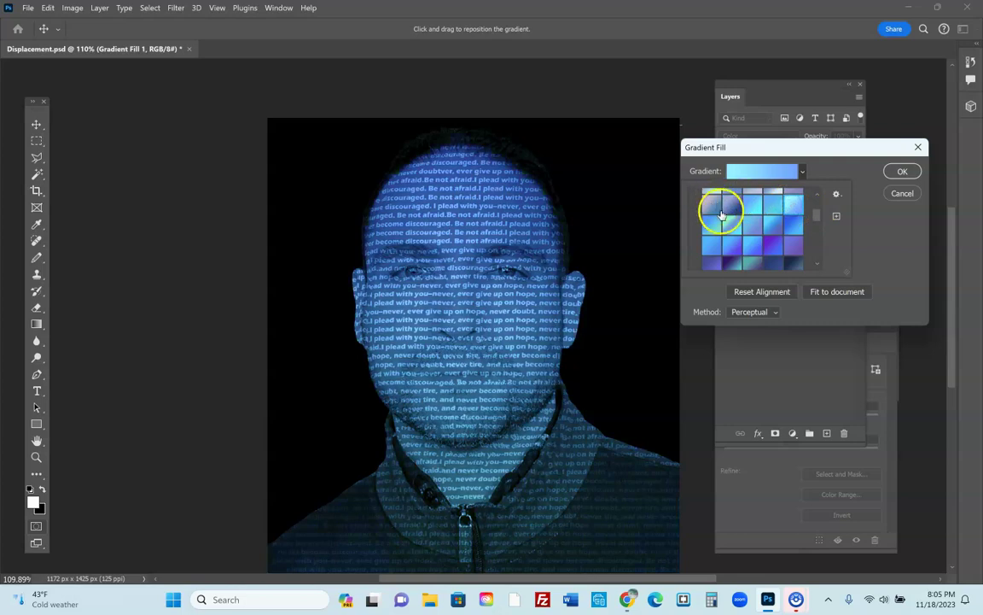
scroll(720, 207, up, 3)
click(695, 219)
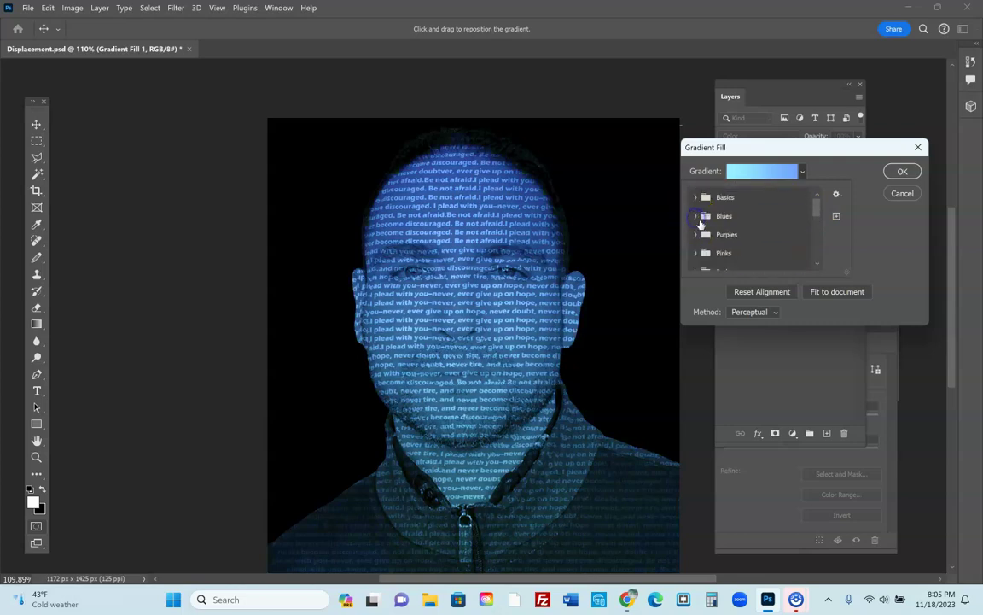
Step: Preview purple, violet and magenta presets and shift the gradient position across the face
click(697, 235)
scroll(755, 249, down, 1)
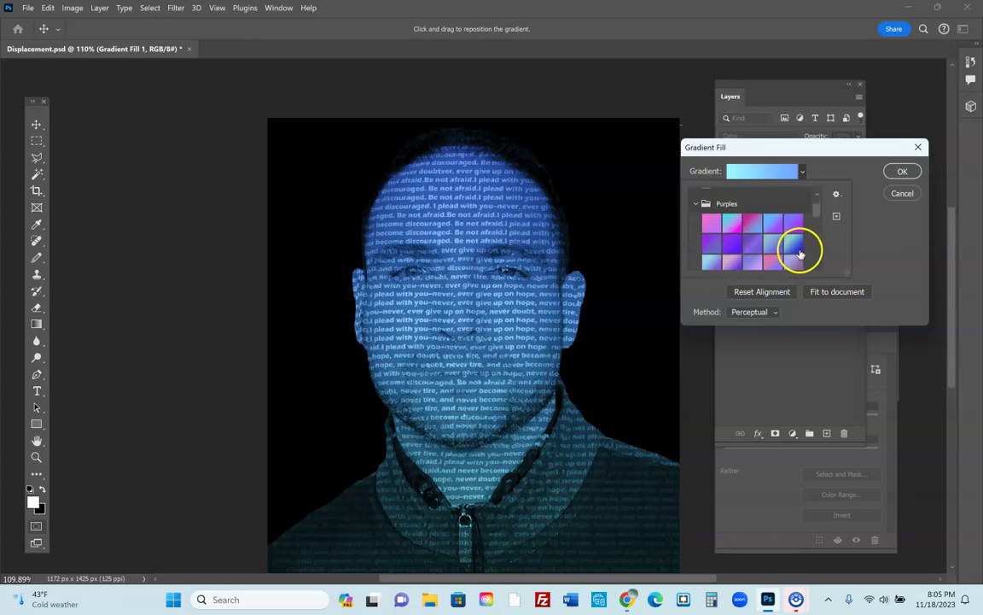
click(784, 264)
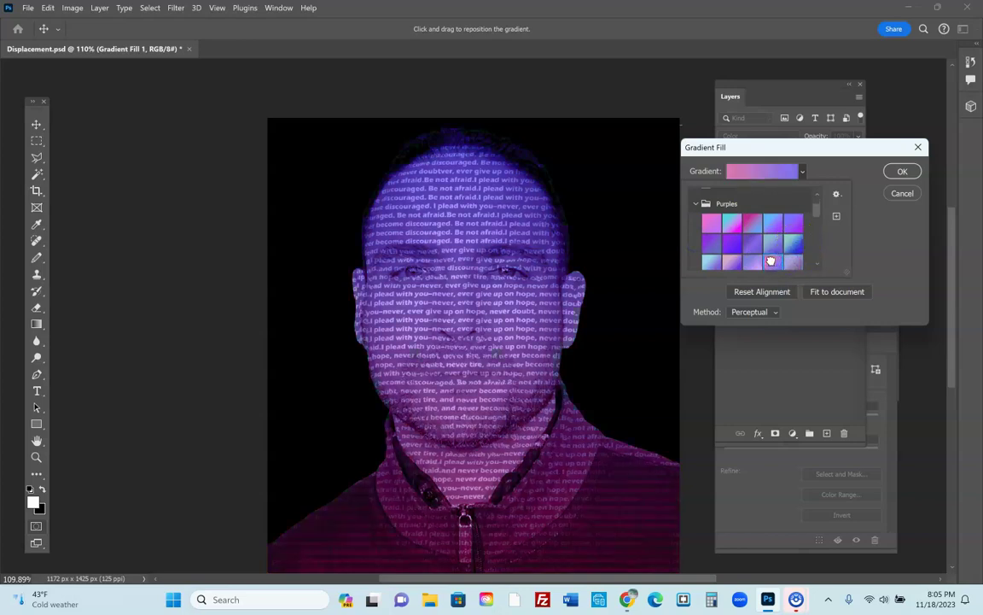
click(792, 243)
click(792, 222)
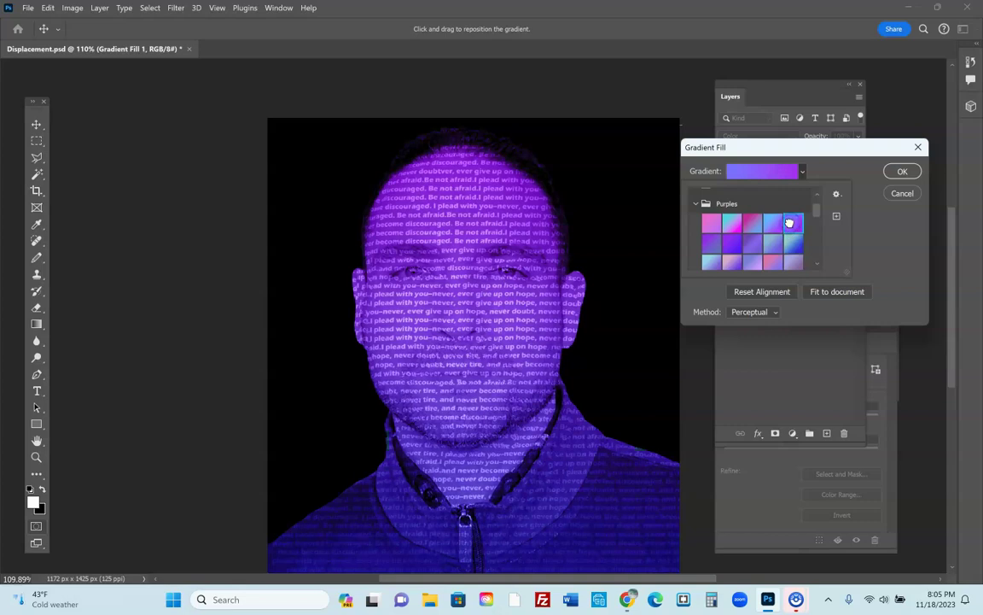
click(768, 225)
click(751, 222)
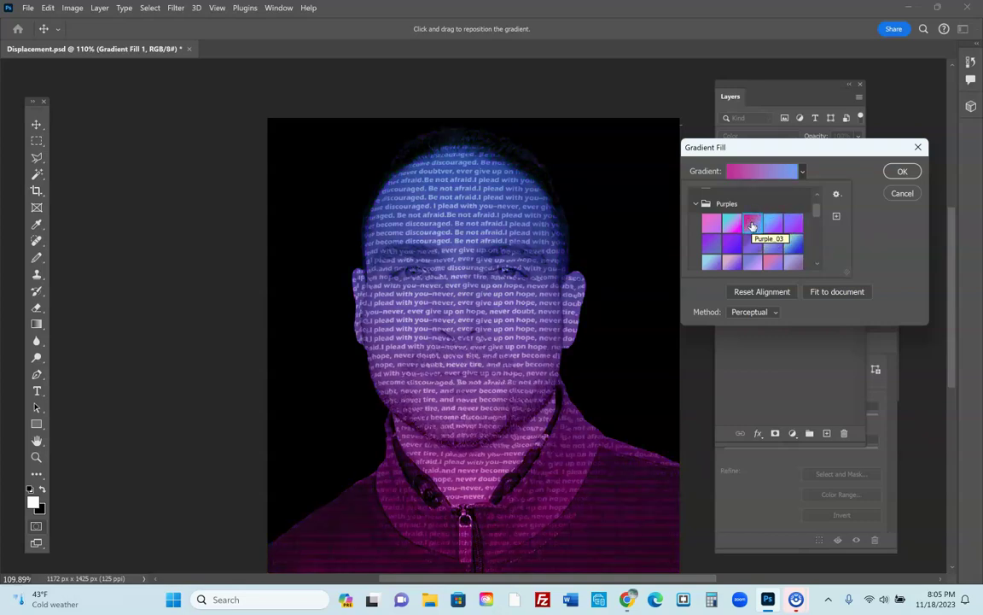
scroll(492, 341, down, 1)
drag(491, 347, 493, 360)
Step: Preview a range of pink, red and lavender preset gradients
scroll(493, 360, up, 1)
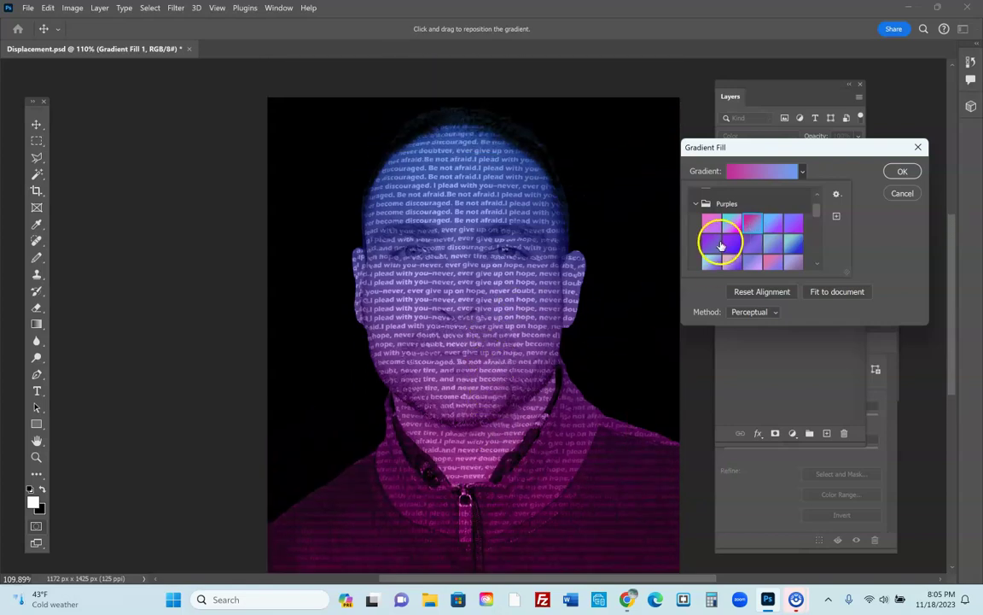
click(695, 203)
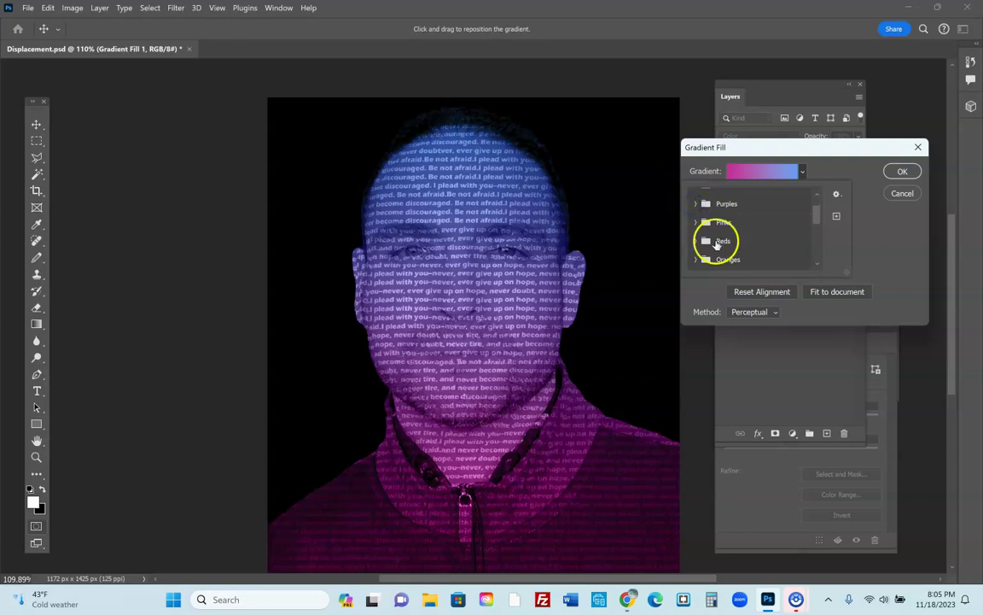
click(696, 221)
scroll(768, 256, down, 1)
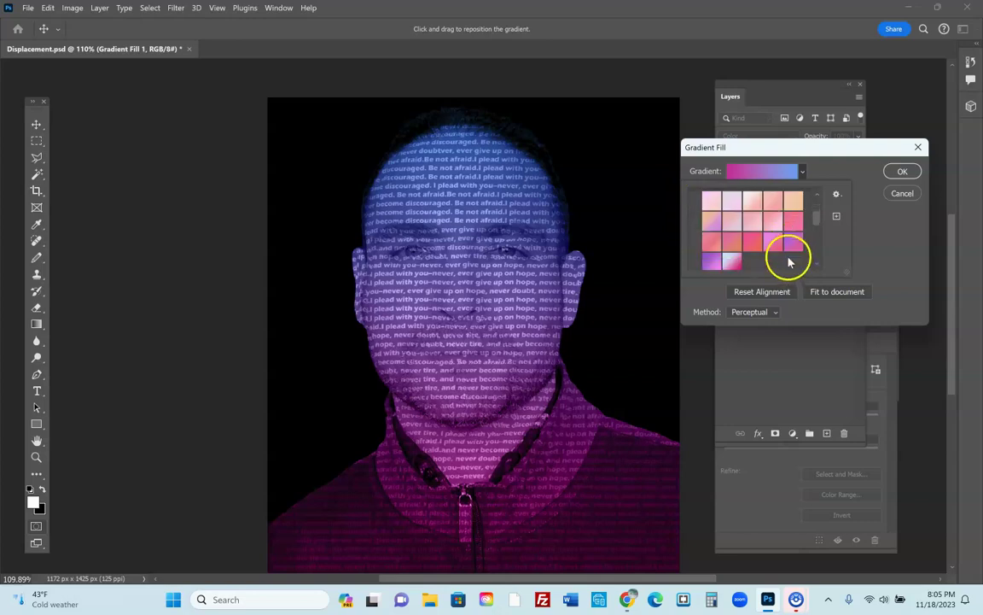
click(723, 261)
click(712, 263)
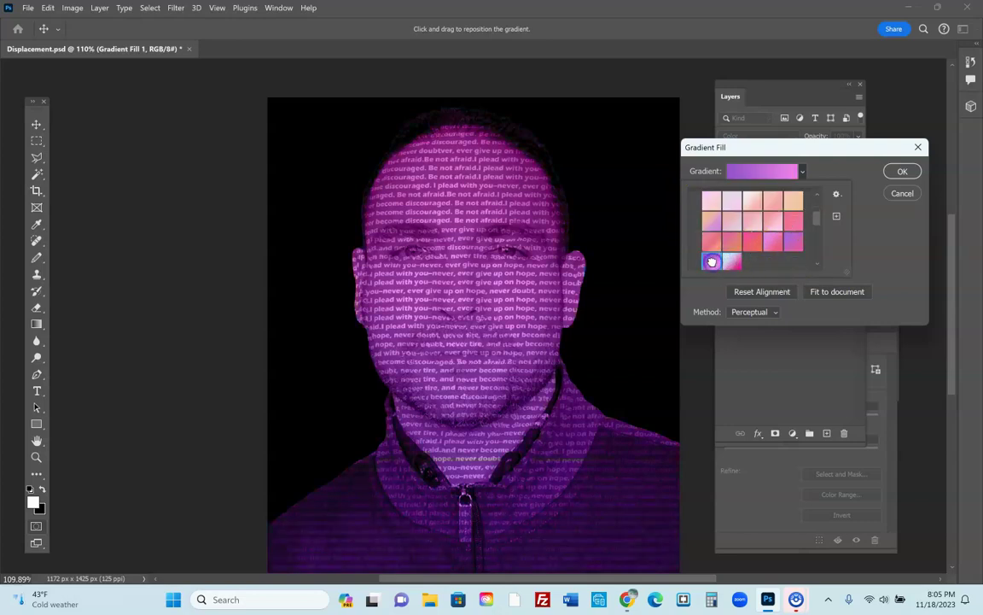
click(709, 240)
click(791, 220)
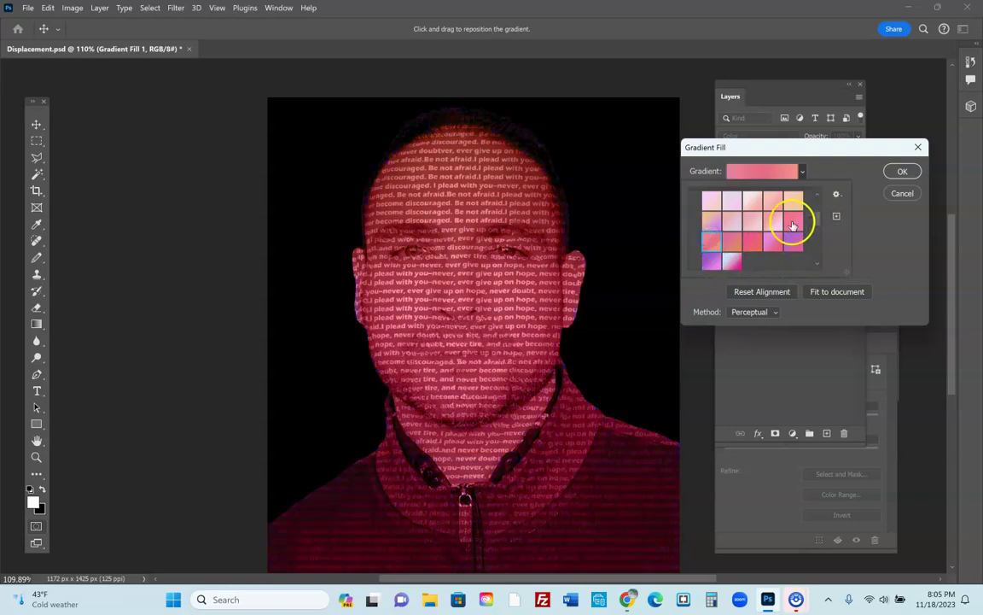
click(771, 202)
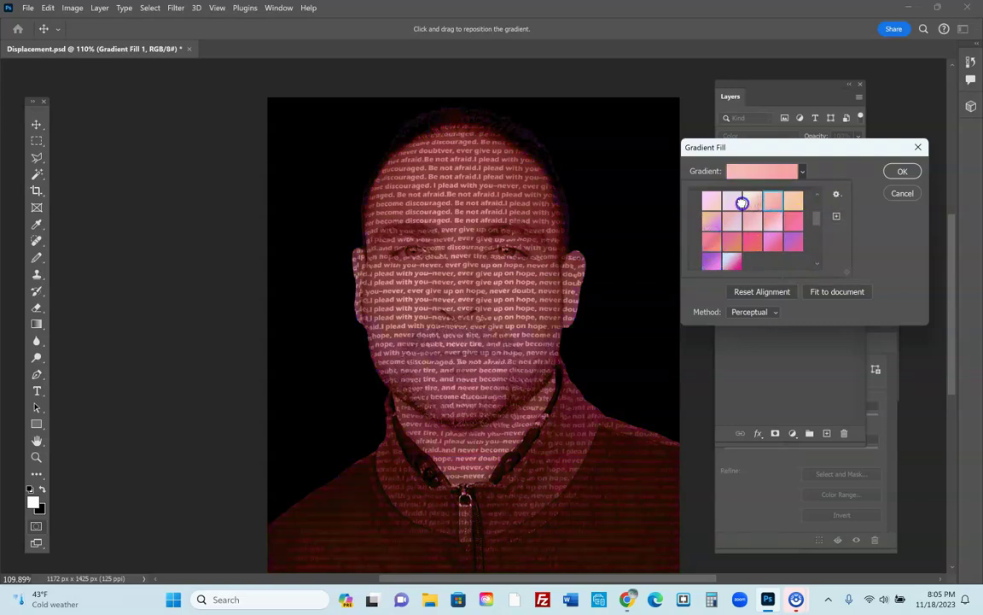
click(742, 203)
click(710, 203)
scroll(720, 246, up, 3)
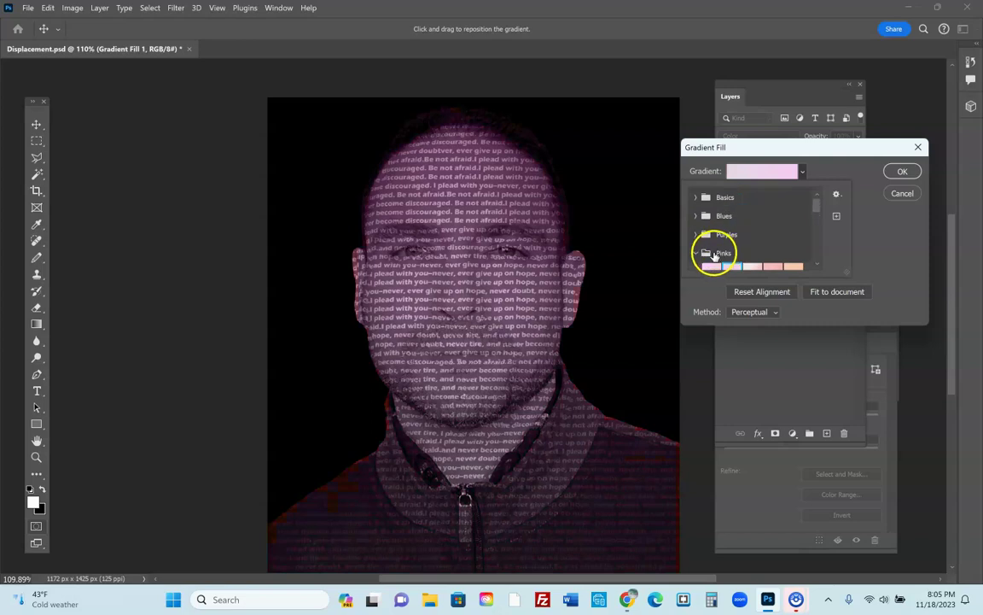
Step: Return to the Purples folder and apply the blue-to-magenta preset gradient
click(696, 235)
scroll(753, 253, down, 1)
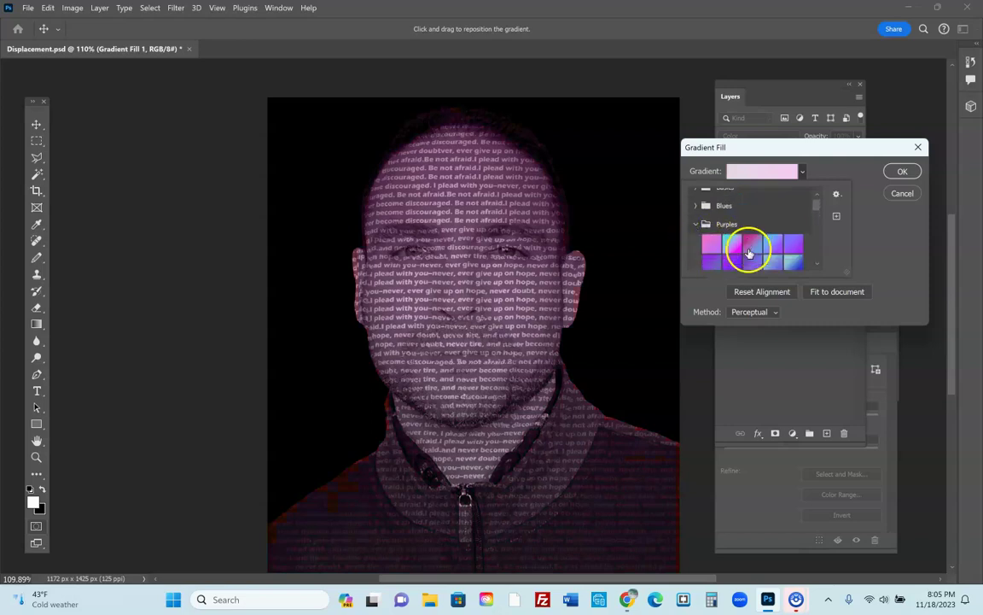
click(793, 261)
click(791, 244)
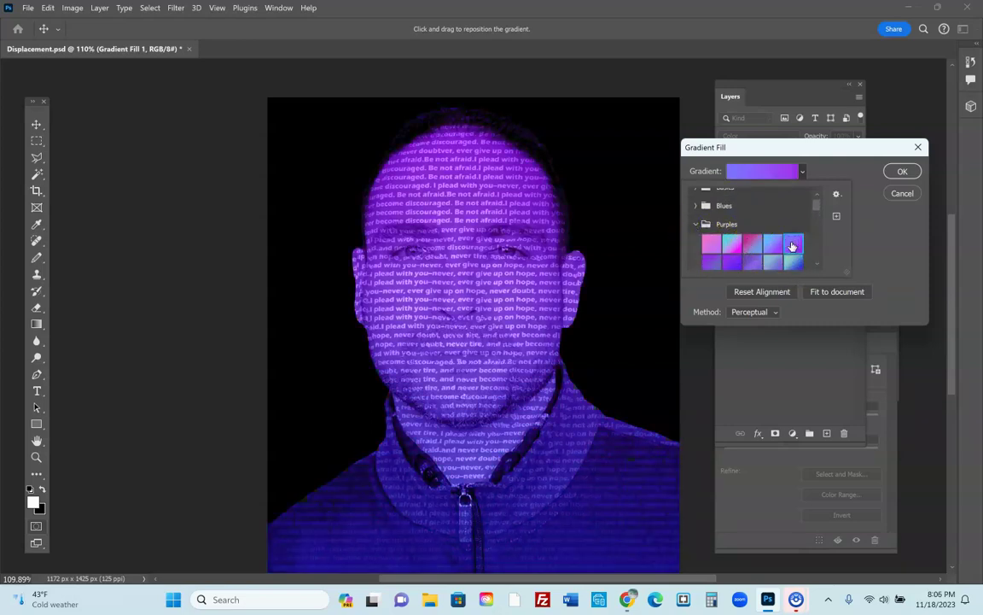
click(754, 244)
click(730, 245)
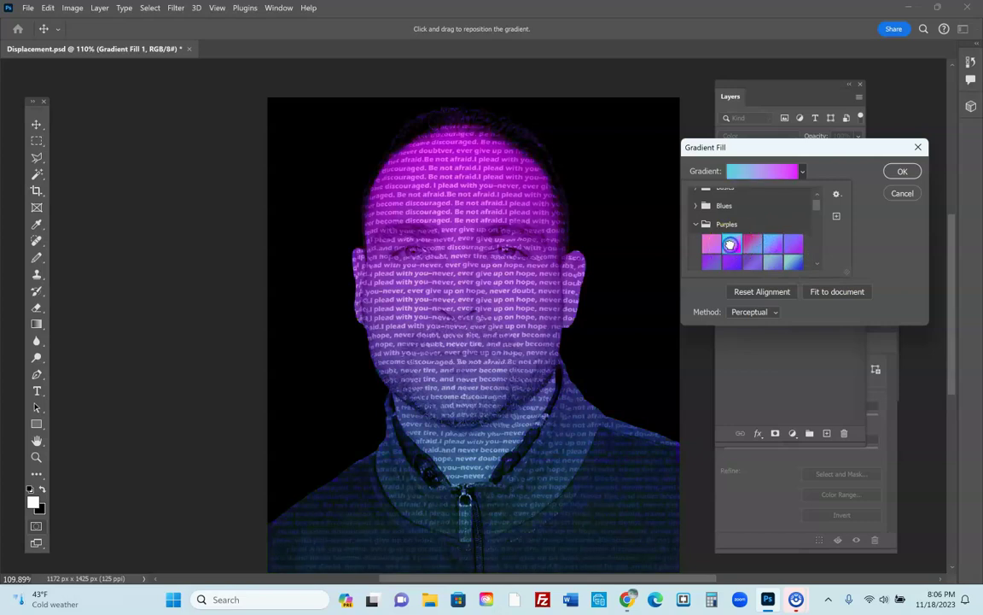
click(752, 246)
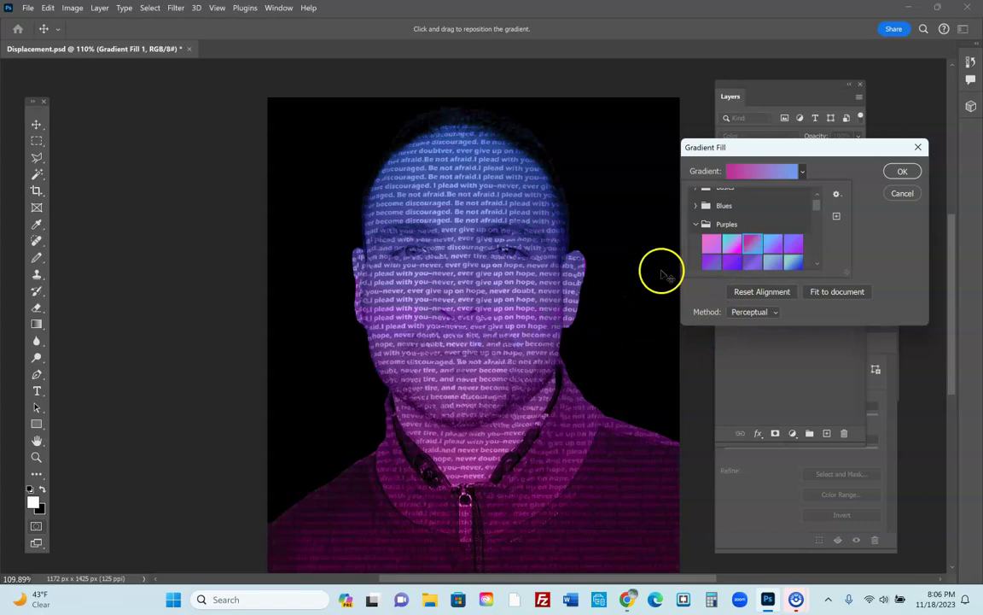
click(900, 172)
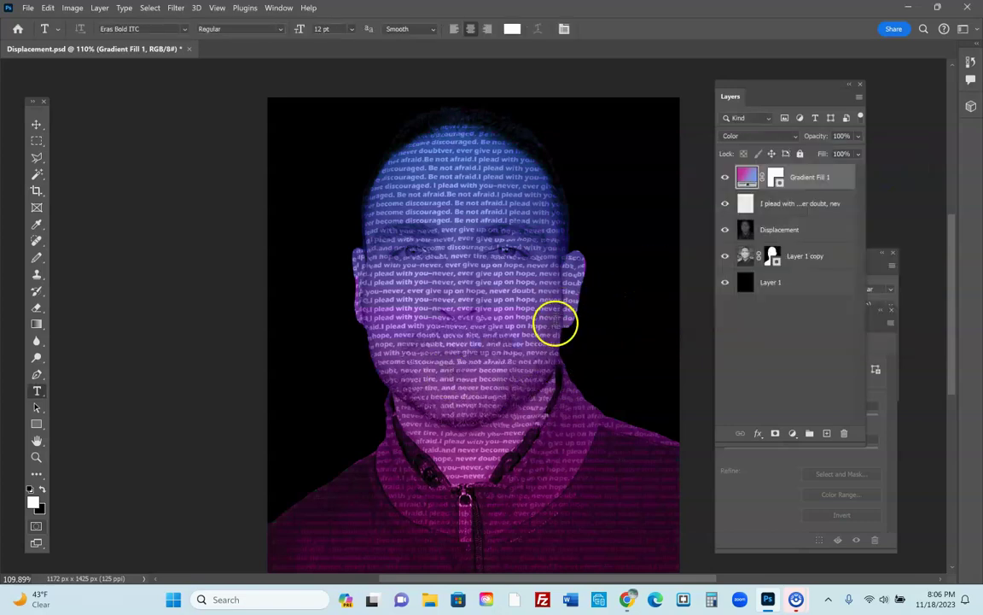
Step: Switch to Chrome's Poster Portrait tab and step back through six enlarged example portraits
click(628, 598)
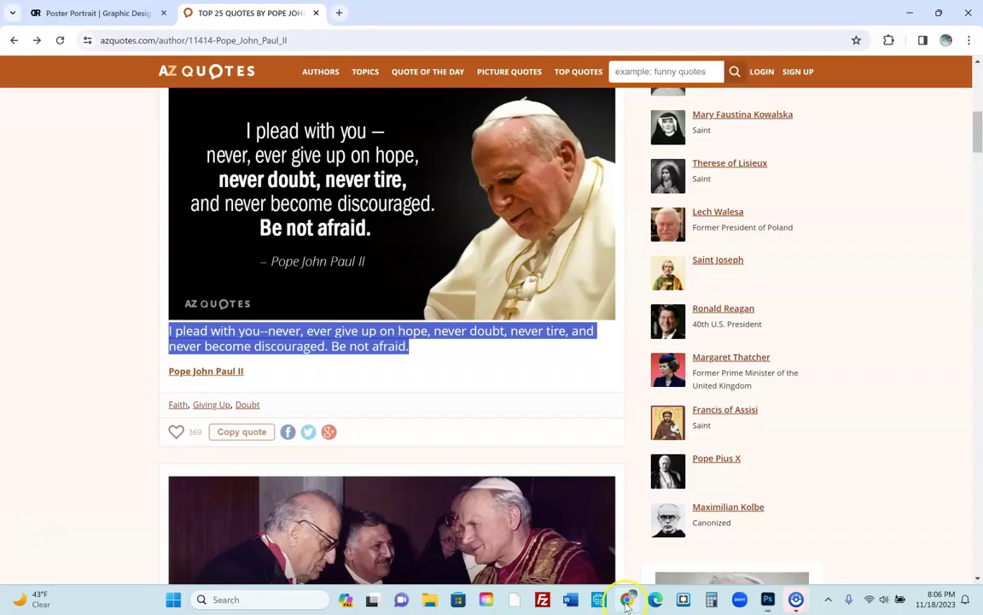
click(130, 13)
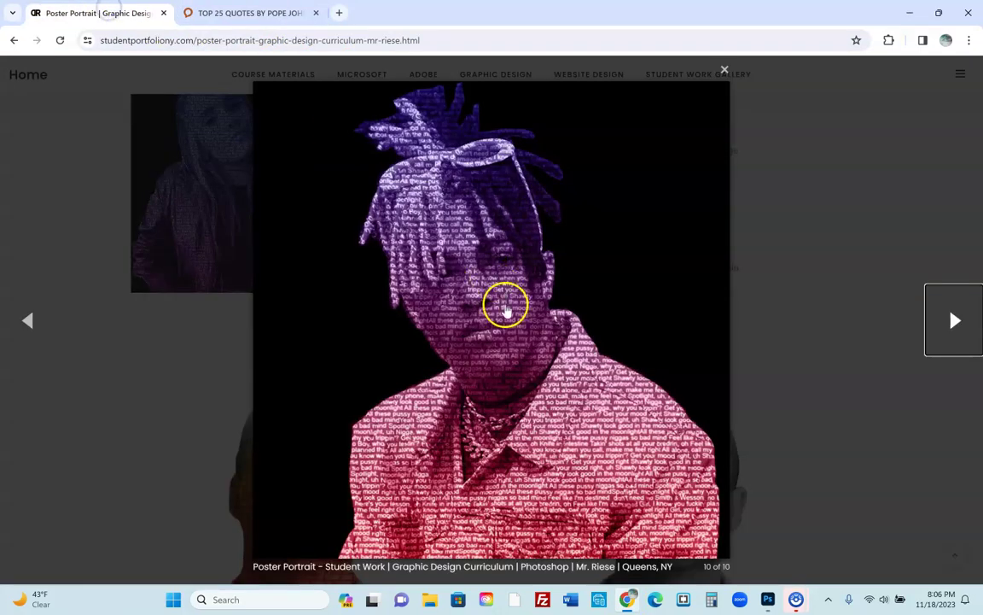
click(28, 320)
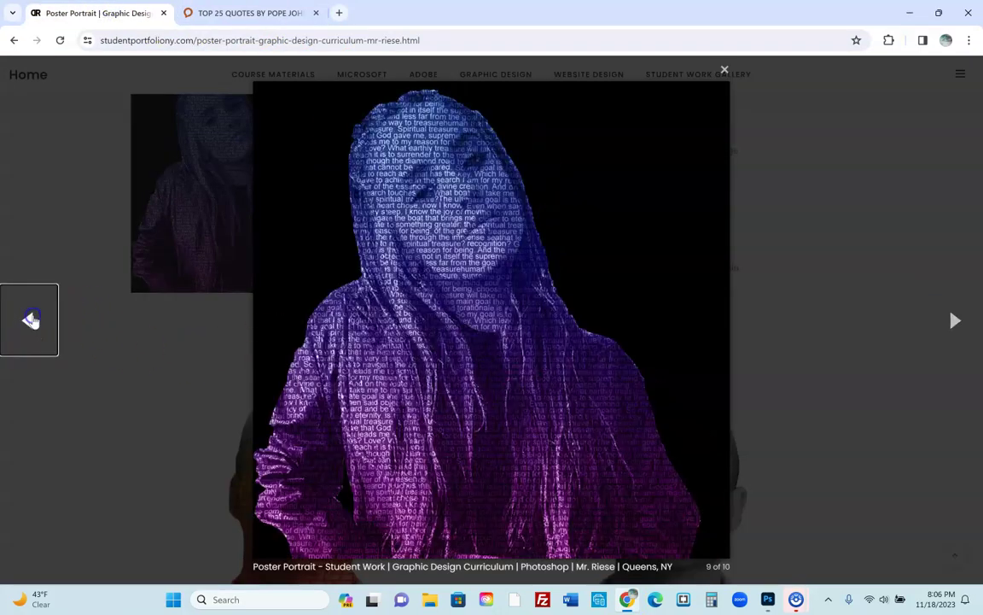
click(30, 320)
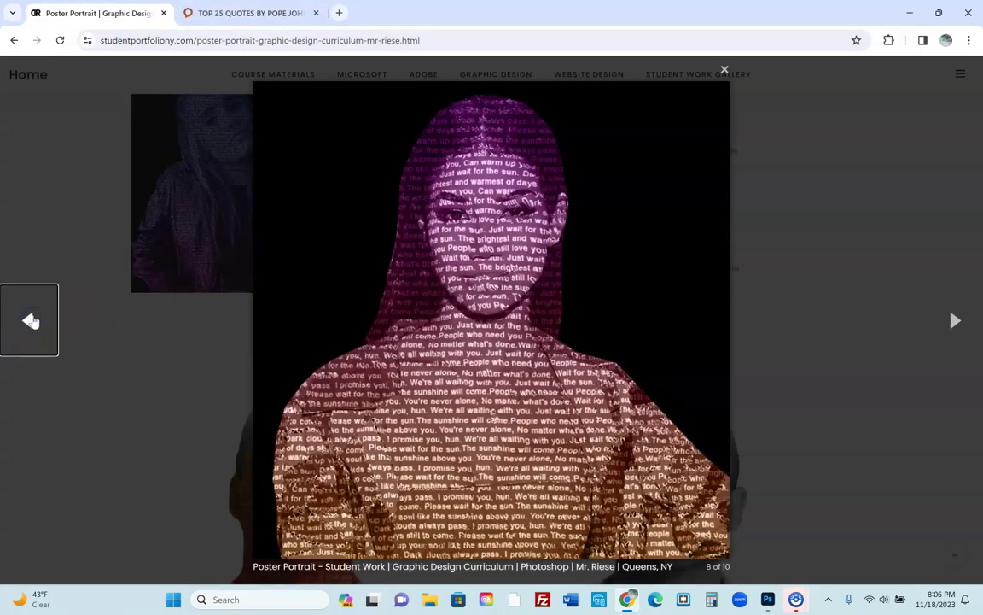
click(30, 321)
click(31, 320)
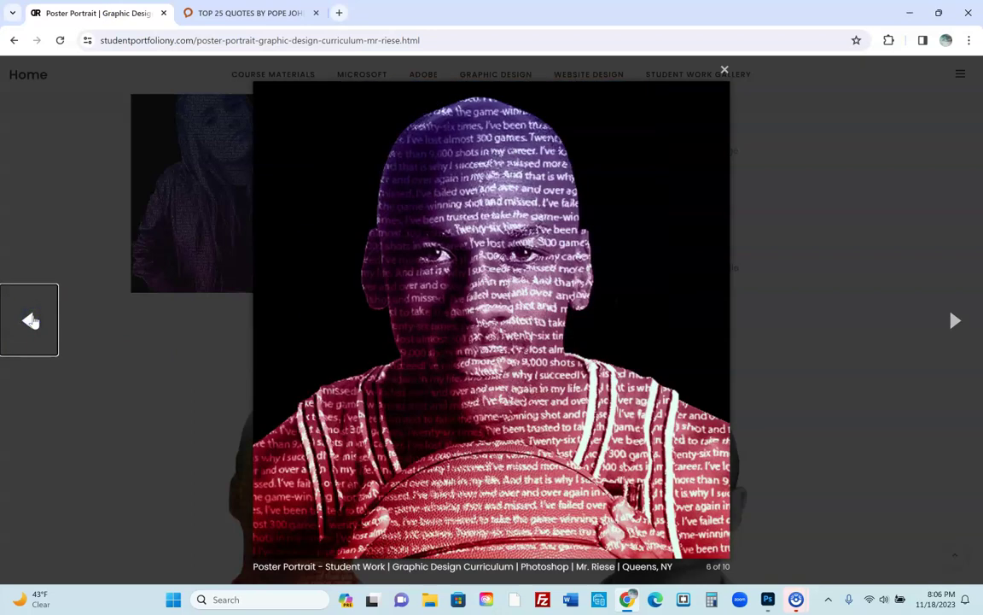
click(31, 321)
click(31, 320)
click(788, 244)
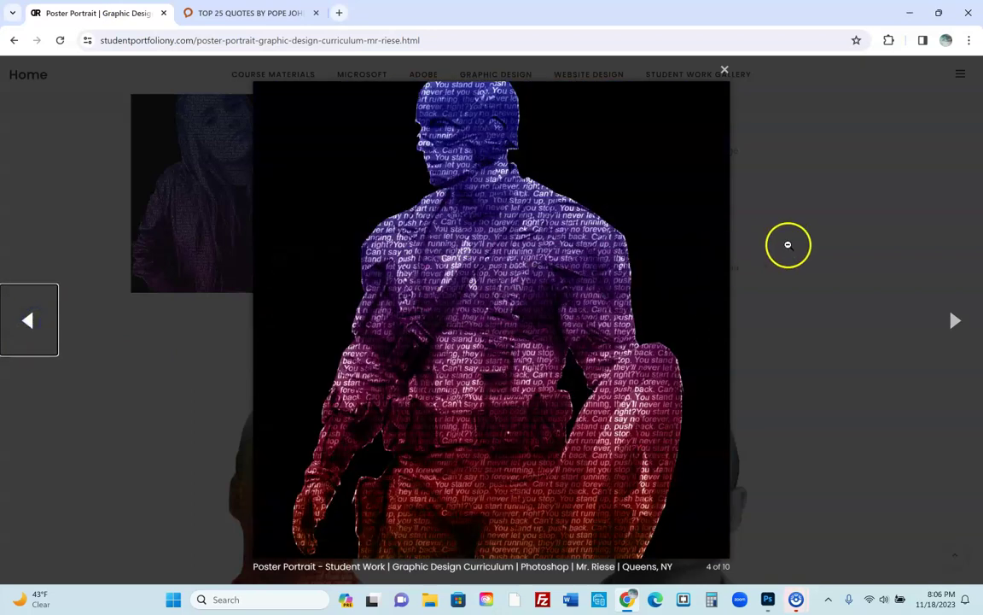
Step: Enlarge another portrait from the grid and step back to example 5 of 8
scroll(763, 311, up, 5)
scroll(763, 311, up, 3)
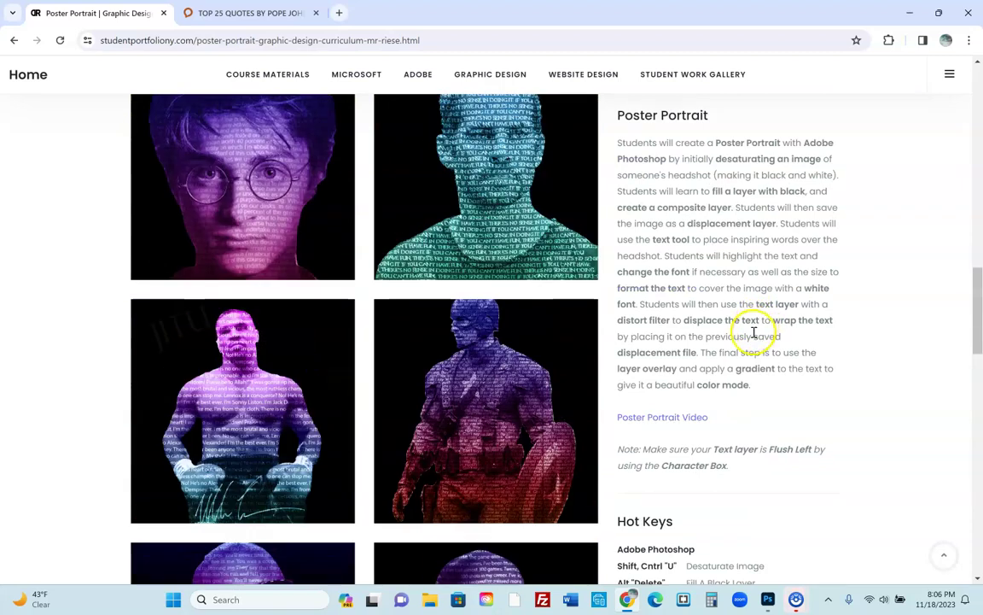
scroll(273, 256, up, 4)
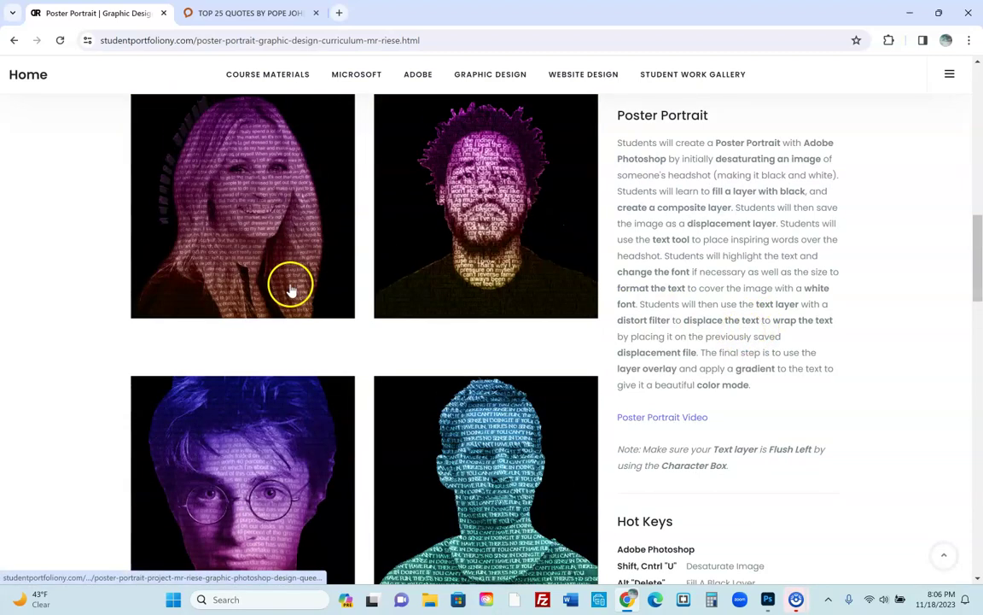
click(466, 241)
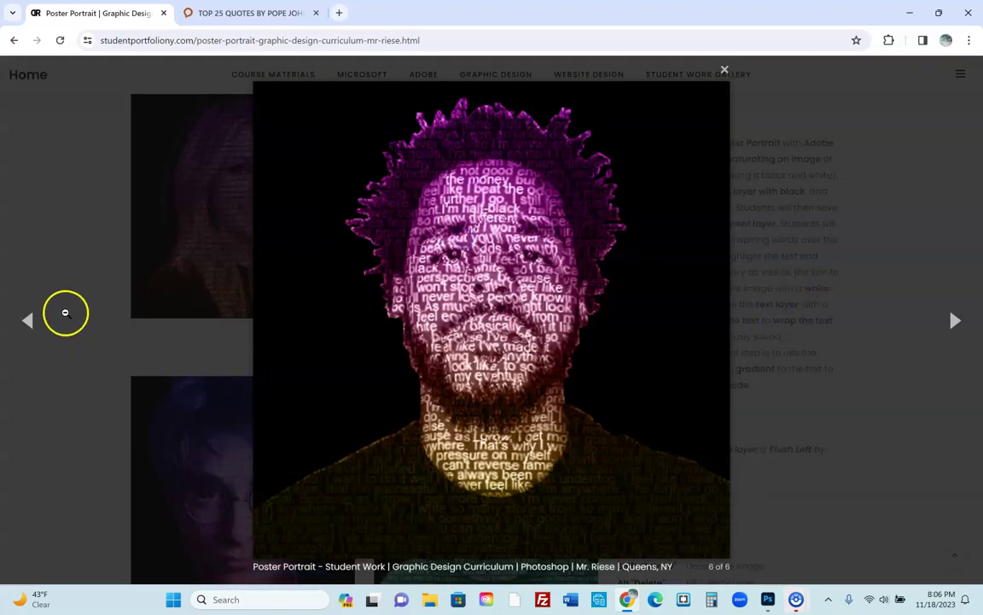
click(30, 322)
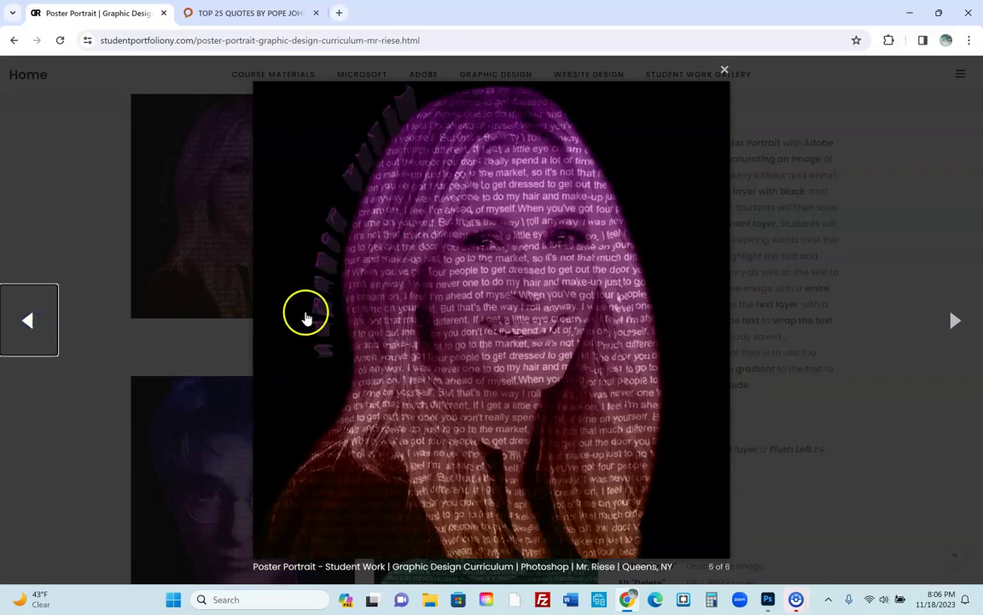
Step: Switch back to Photoshop's Displacement.psd document
click(773, 599)
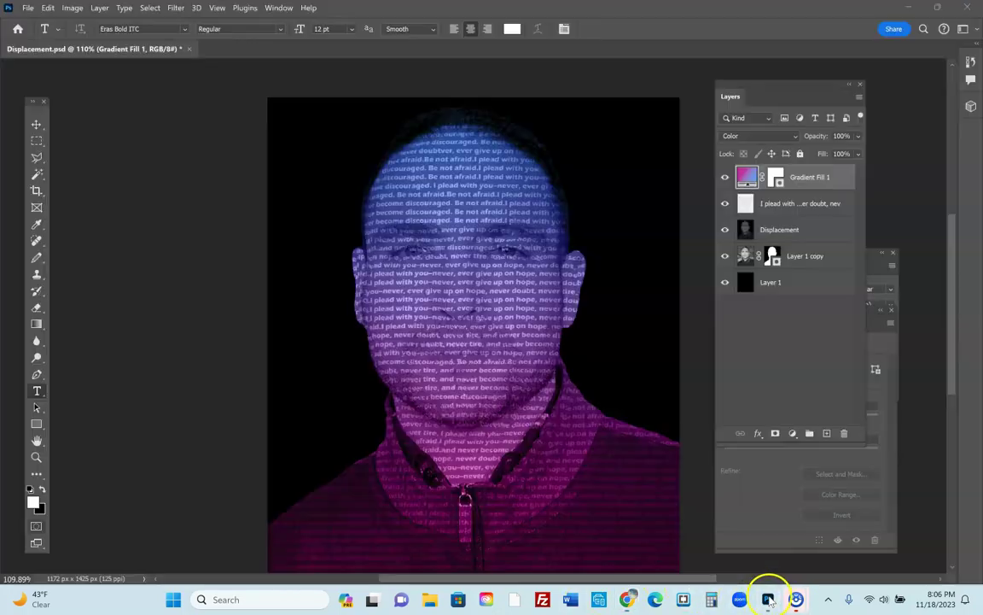